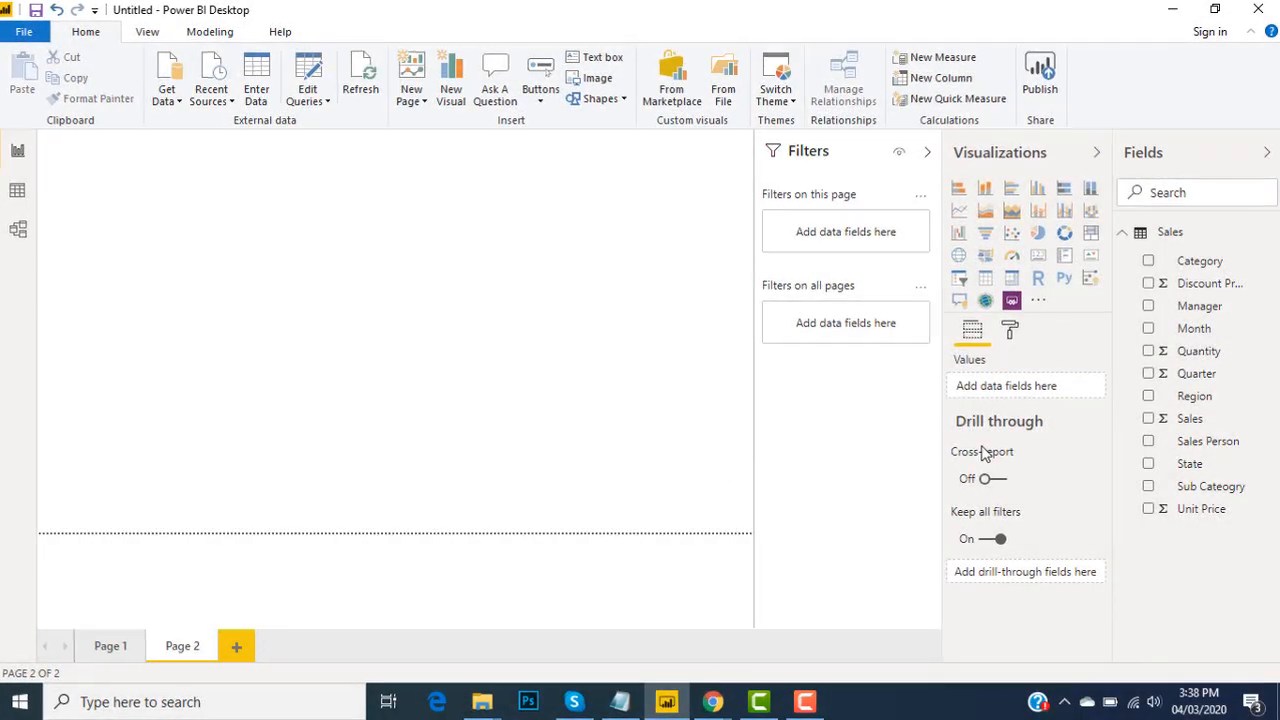
Rename Page 2 to "My chart" in its page information settings
mouse_move(760, 352)
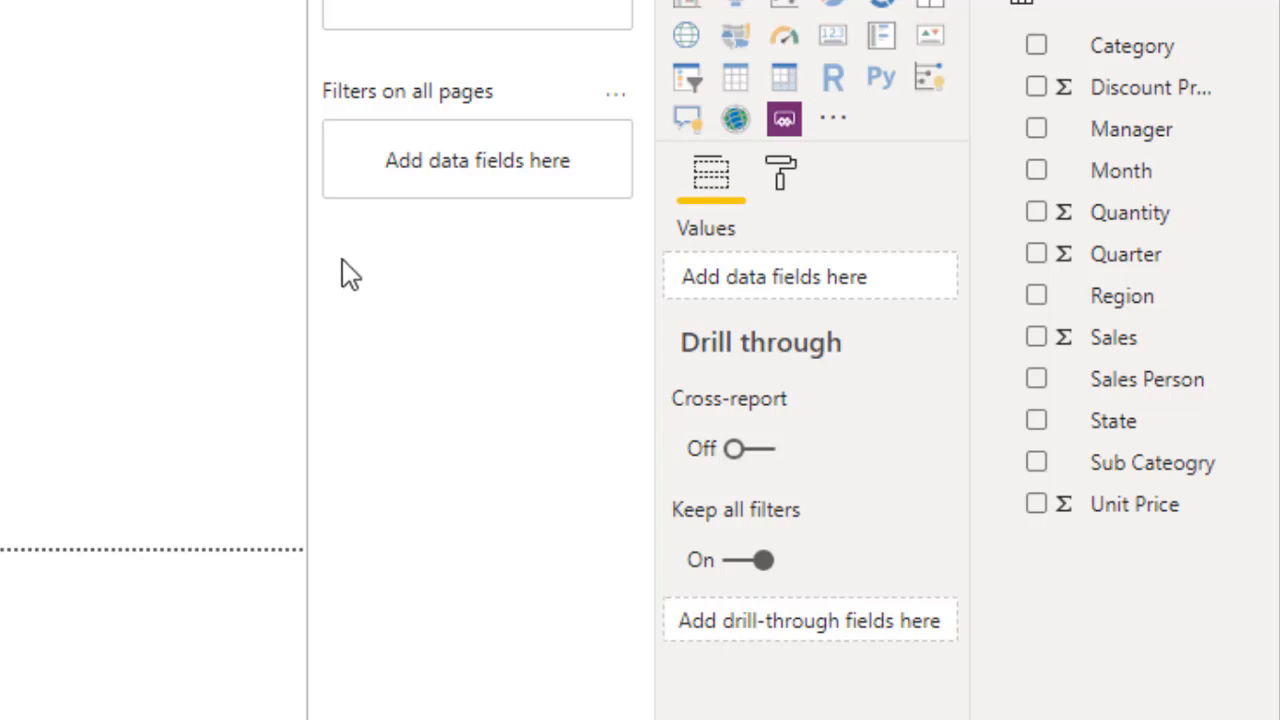
click(784, 177)
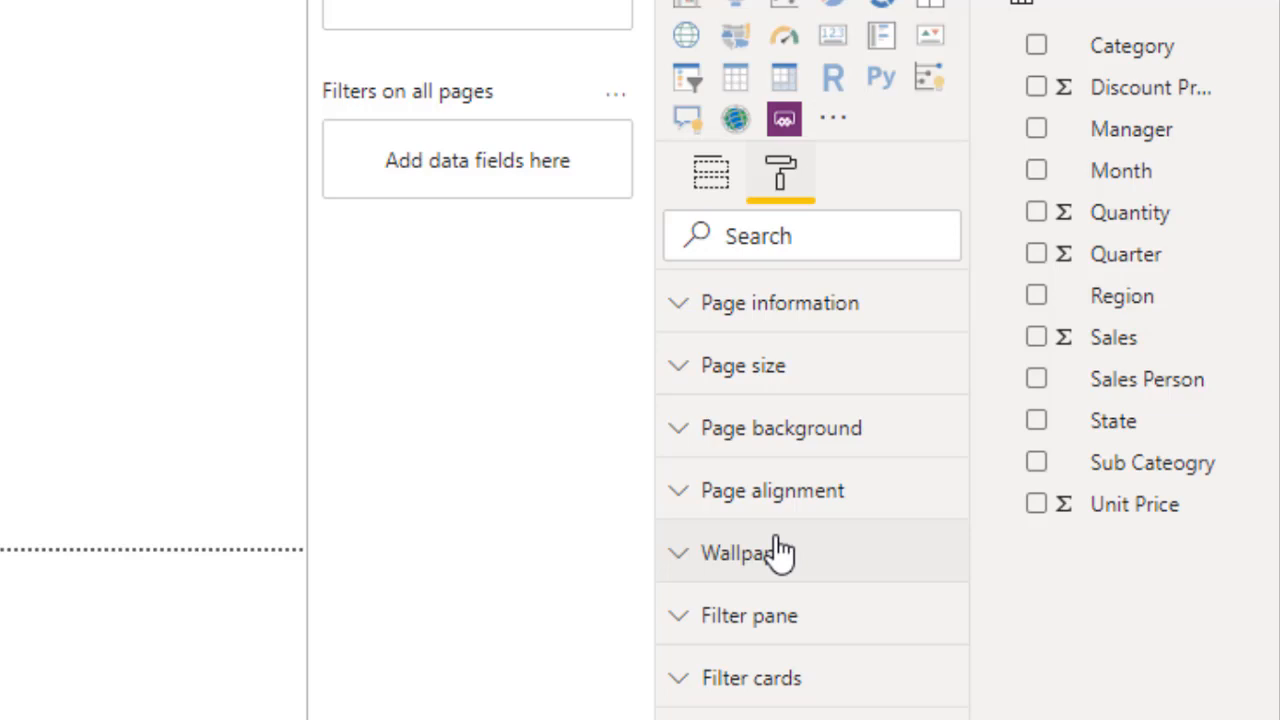
click(690, 305)
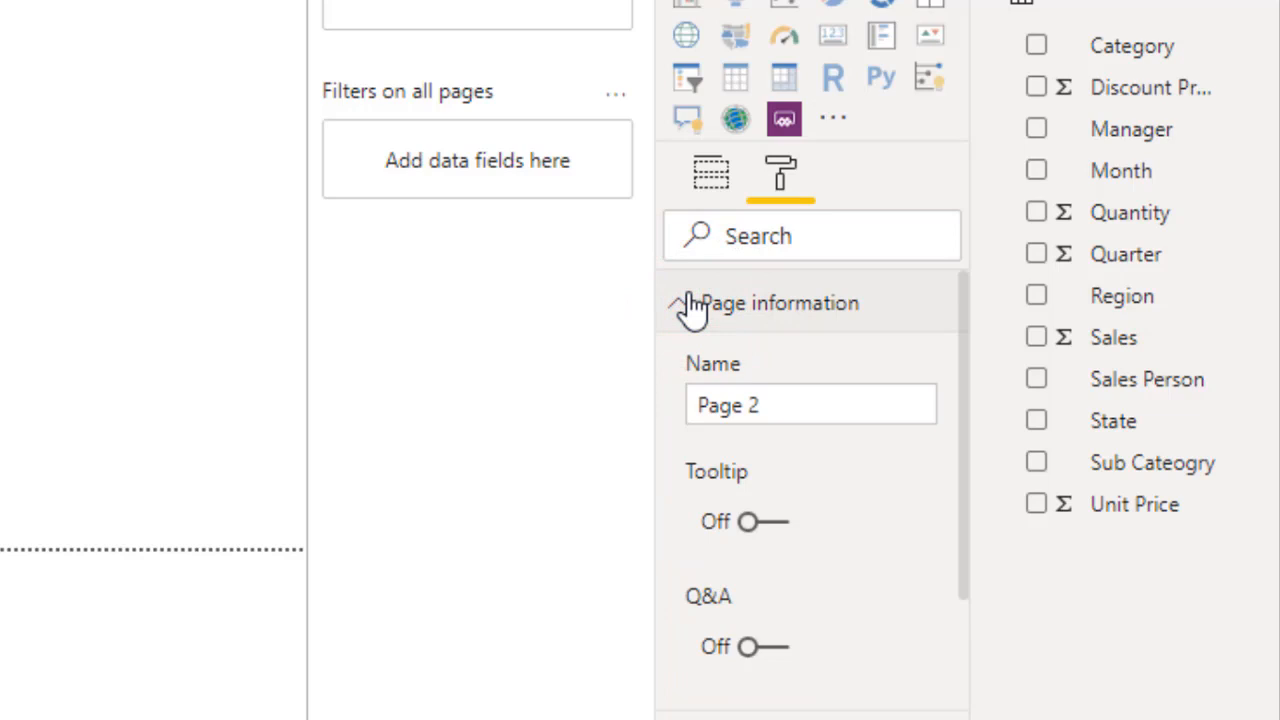
click(800, 417)
key(BackSpace)
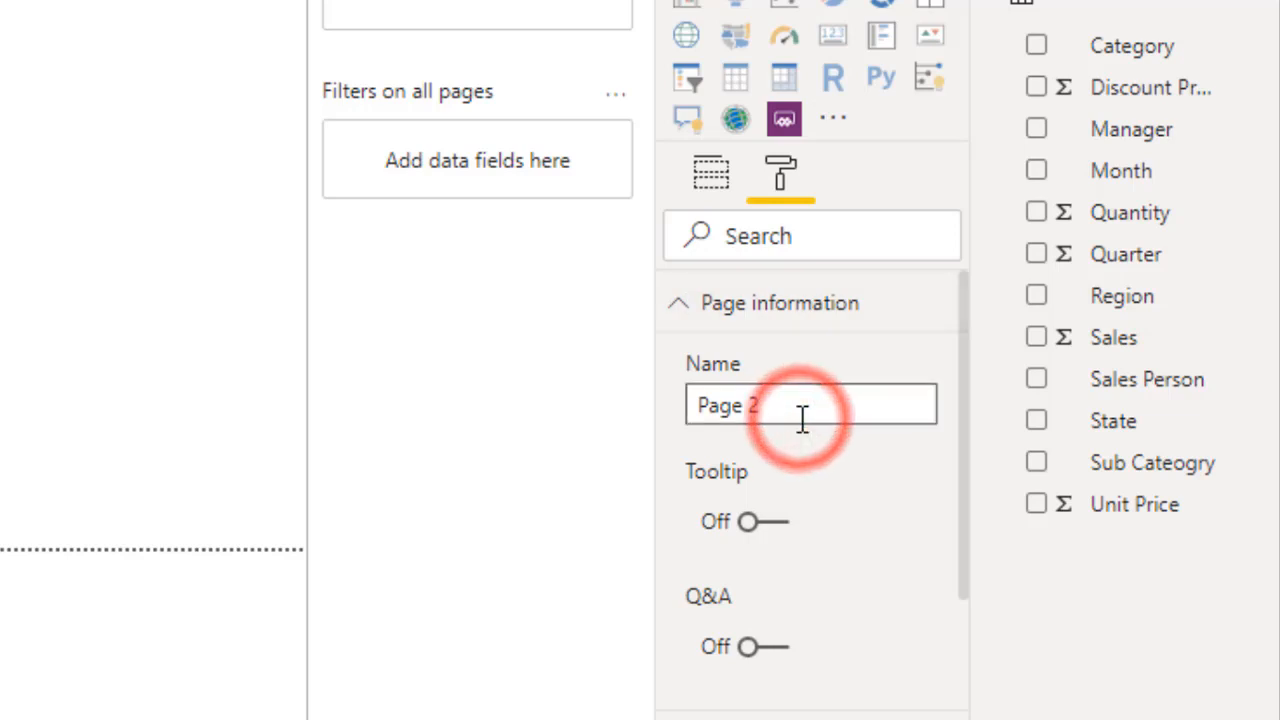
key(BackSpace)
key(BackSpace)
key(BackSpace)
key(BackSpace)
text(My )
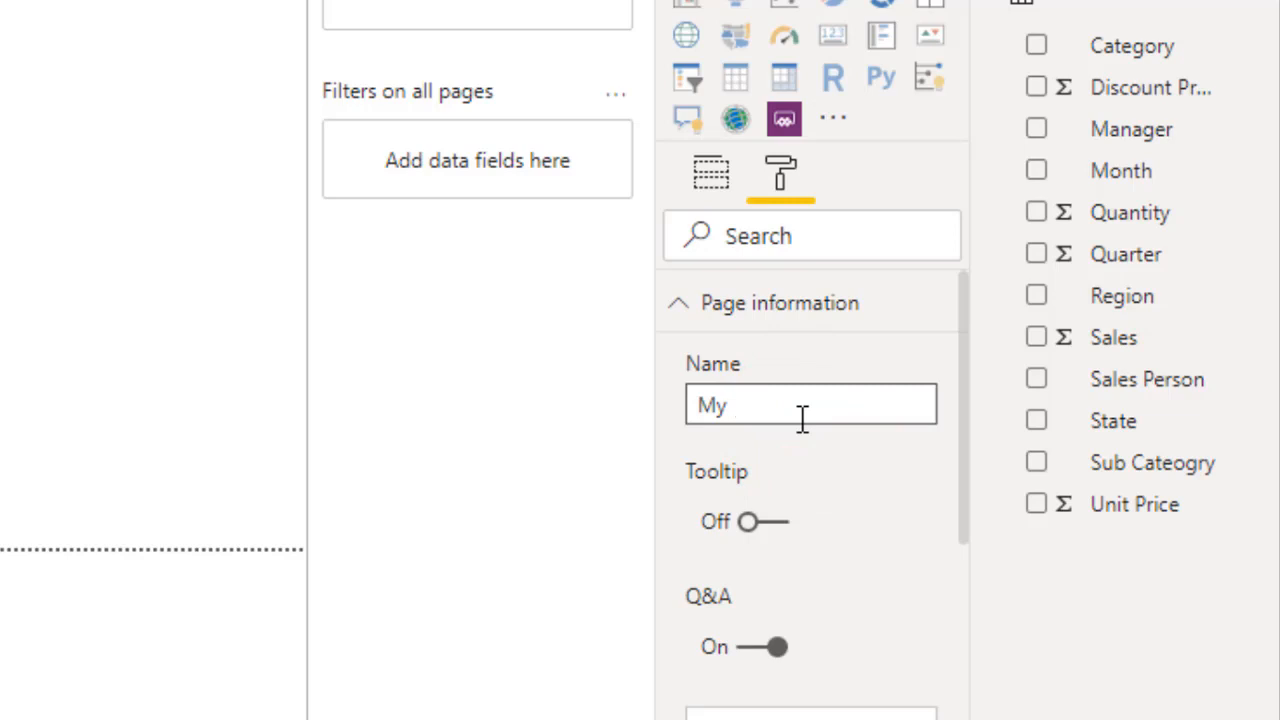
text(hart)
key(Left)
key(Left)
key(Left)
key(Left)
text(c)
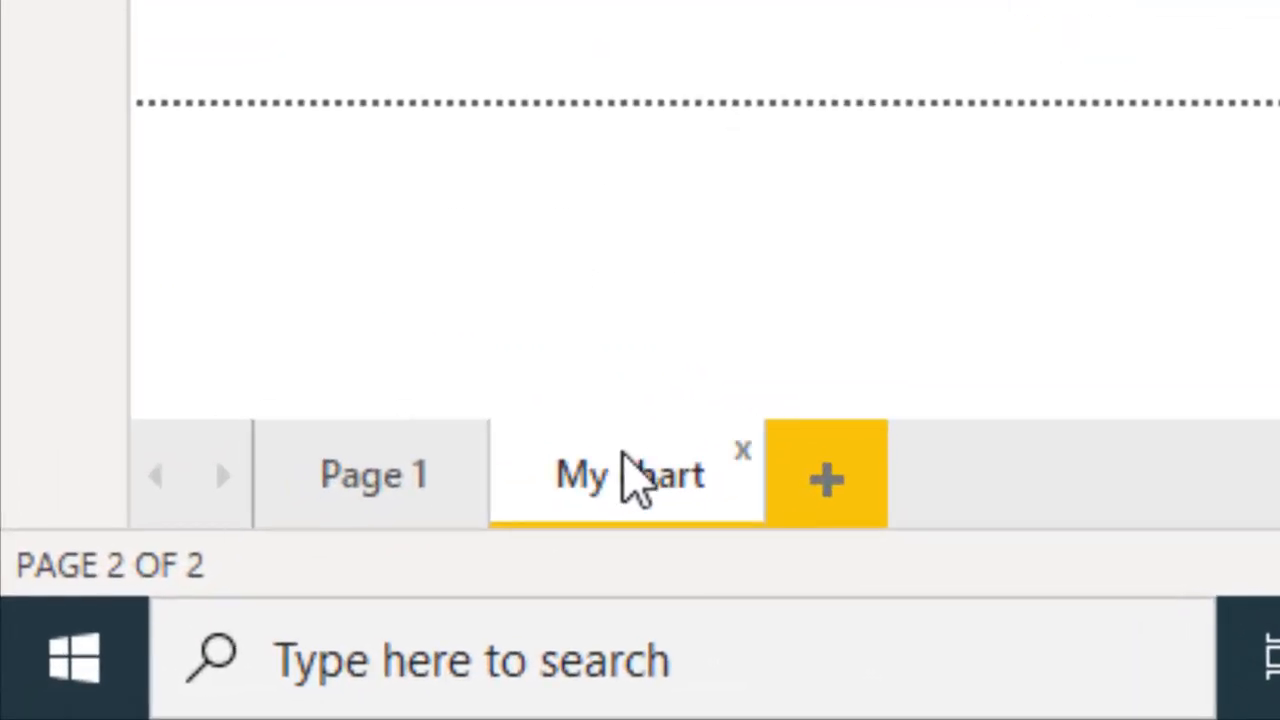
right_click(623, 457)
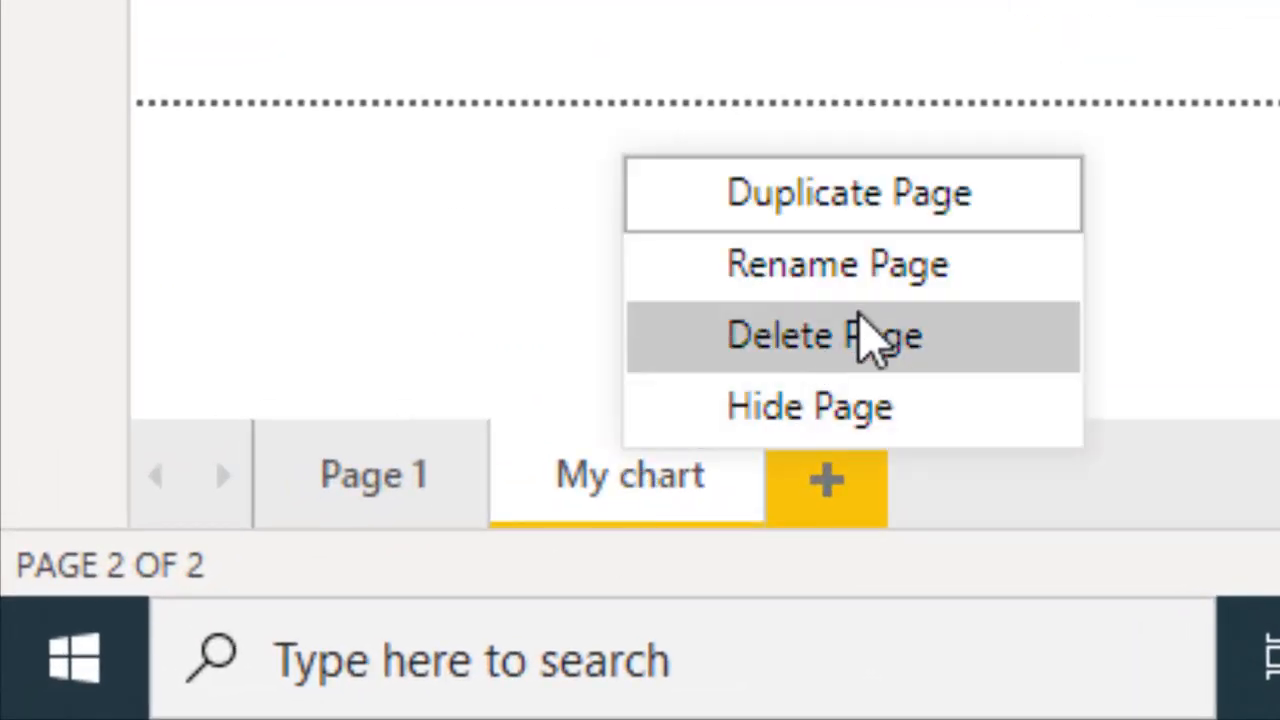
click(871, 266)
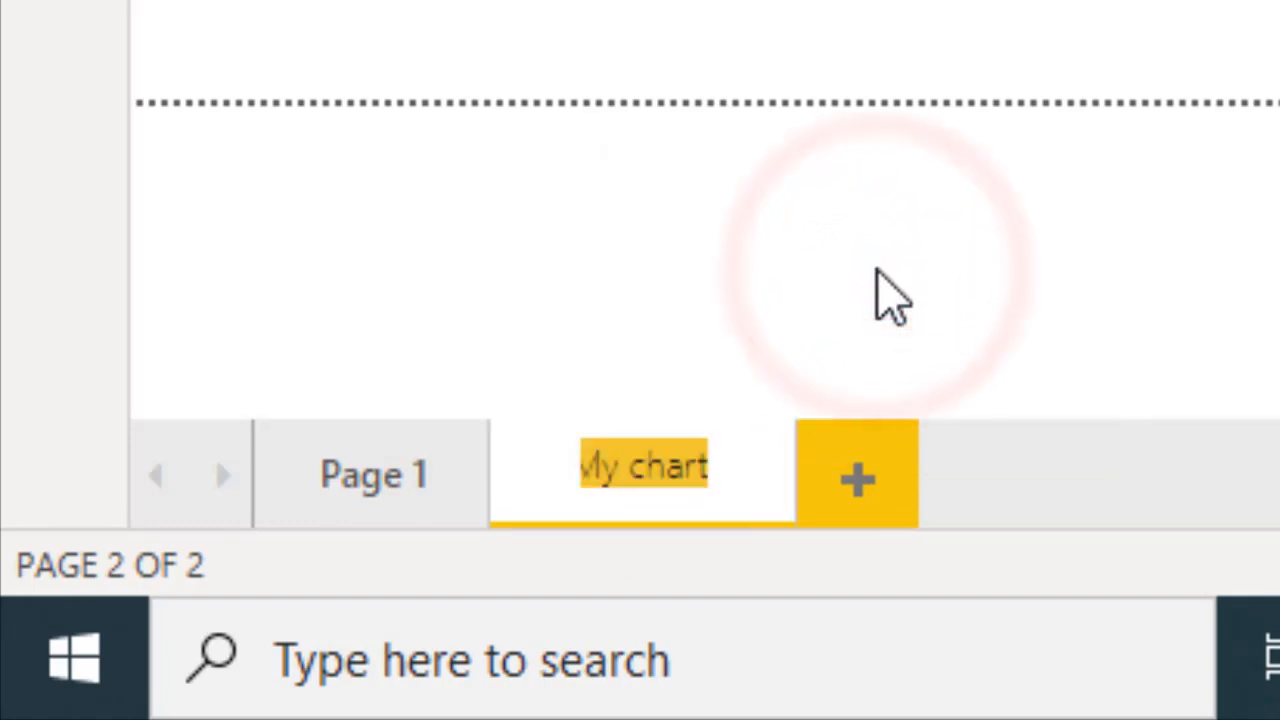
key(Right)
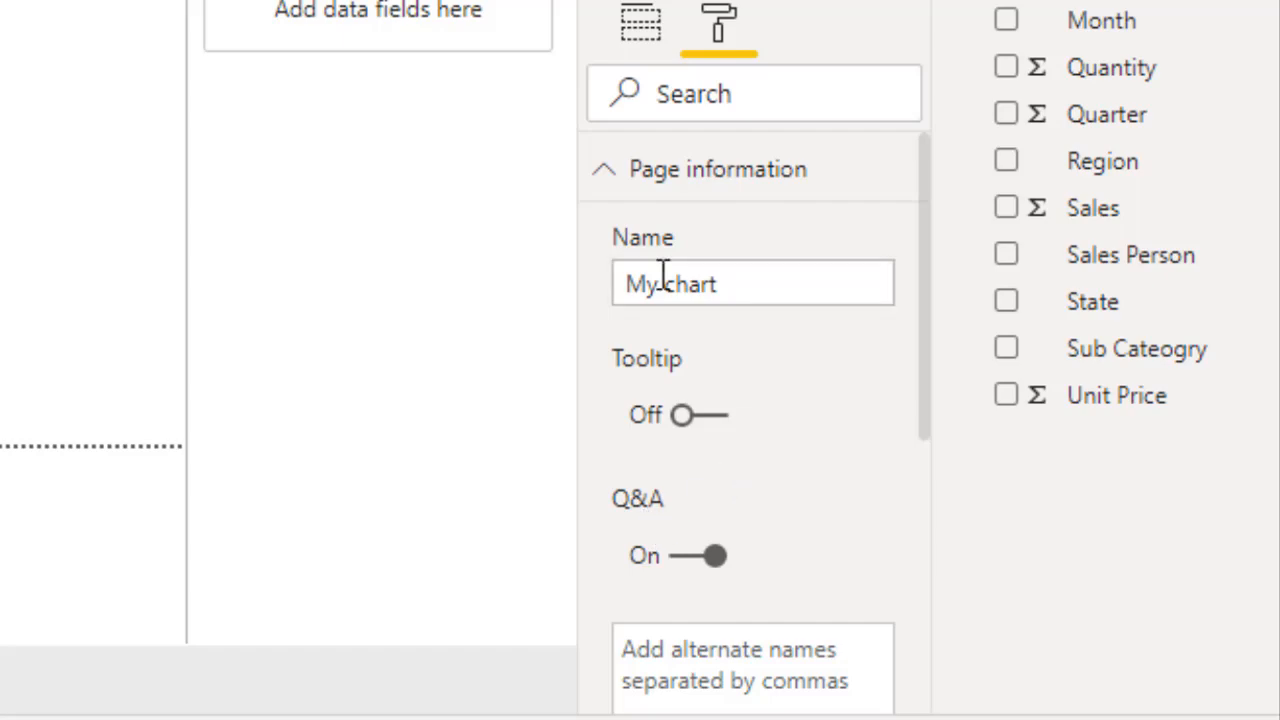
Set the page size type of the My chart page to 4:3
click(604, 172)
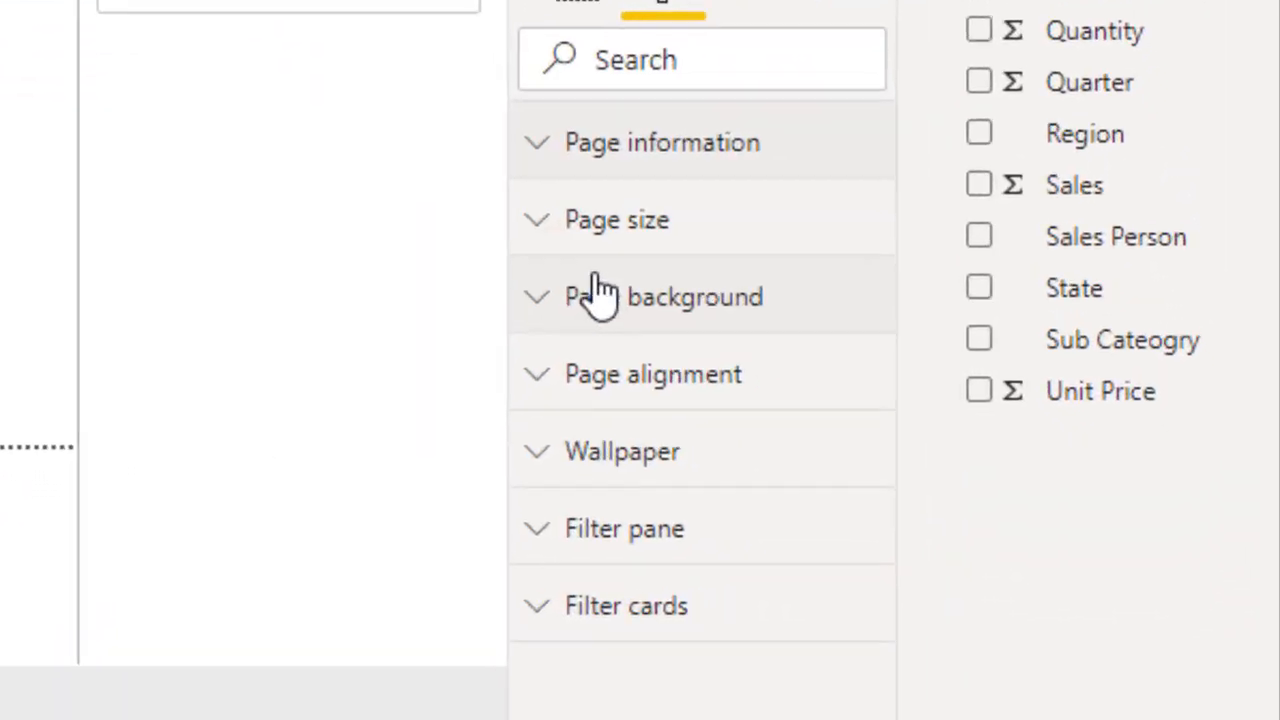
click(489, 203)
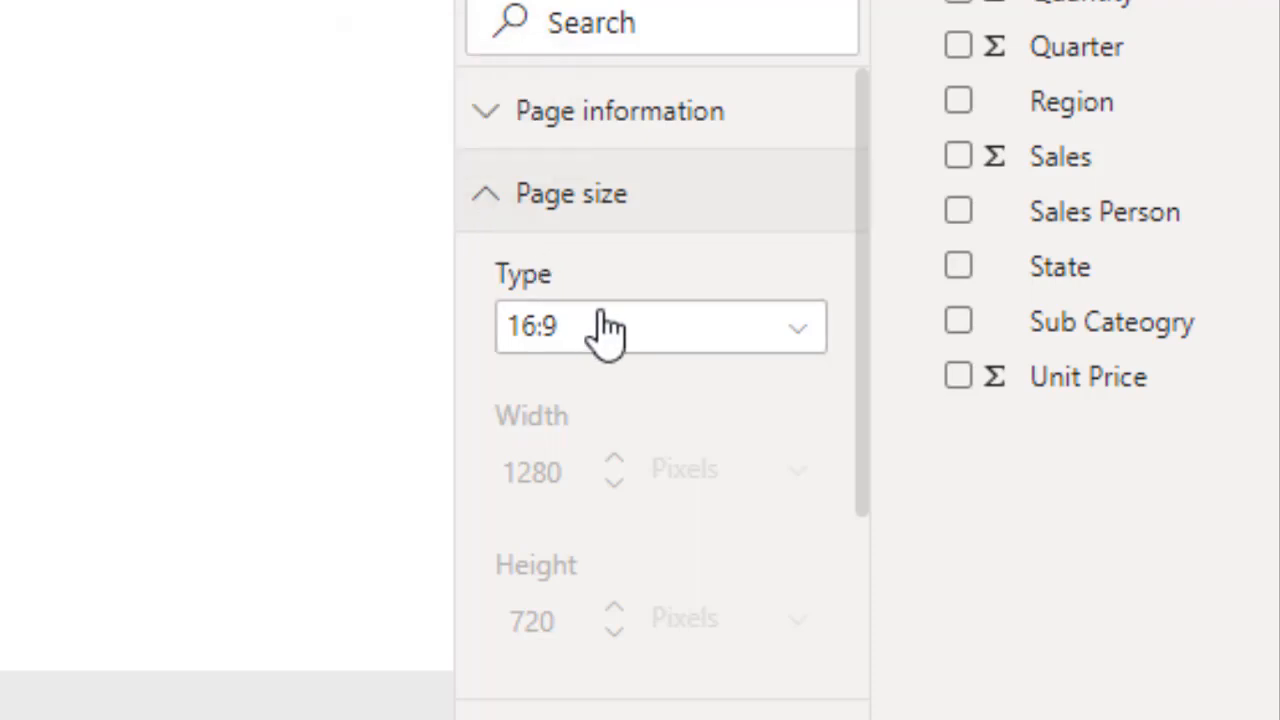
click(867, 298)
drag(867, 298, 872, 425)
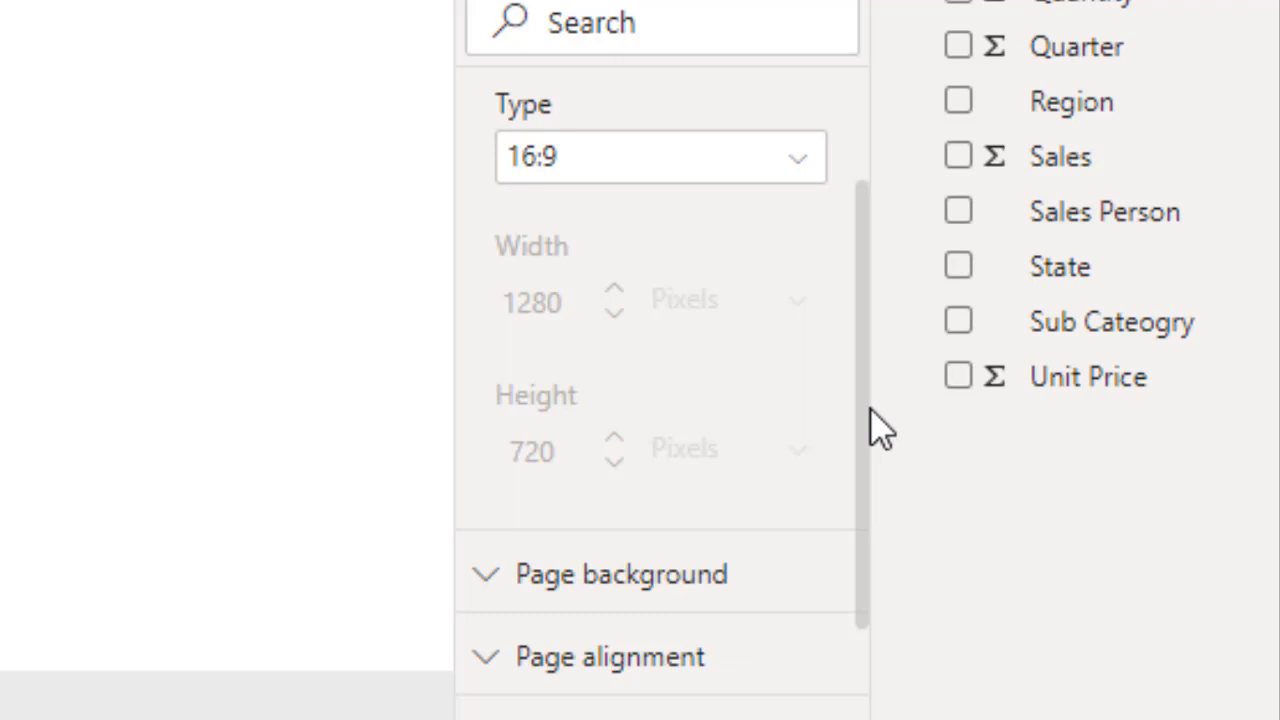
click(680, 162)
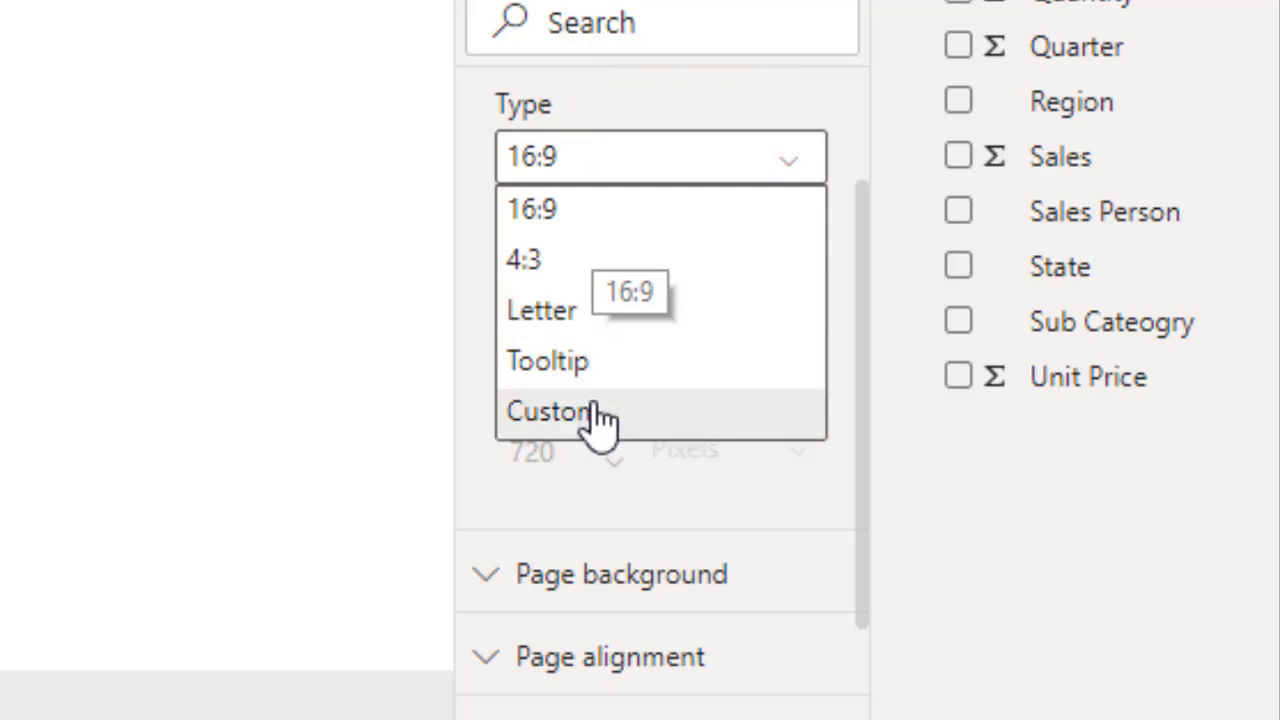
click(549, 262)
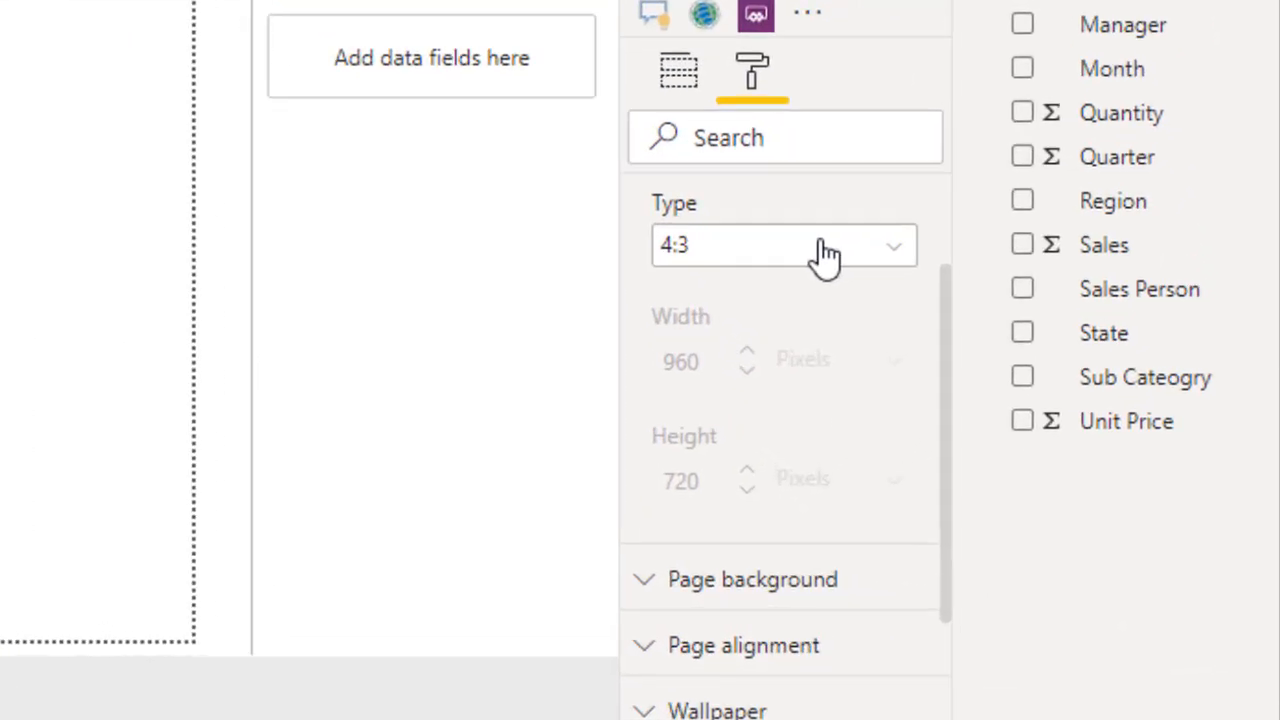
Switch the page size type to Custom and close the page size settings
click(818, 242)
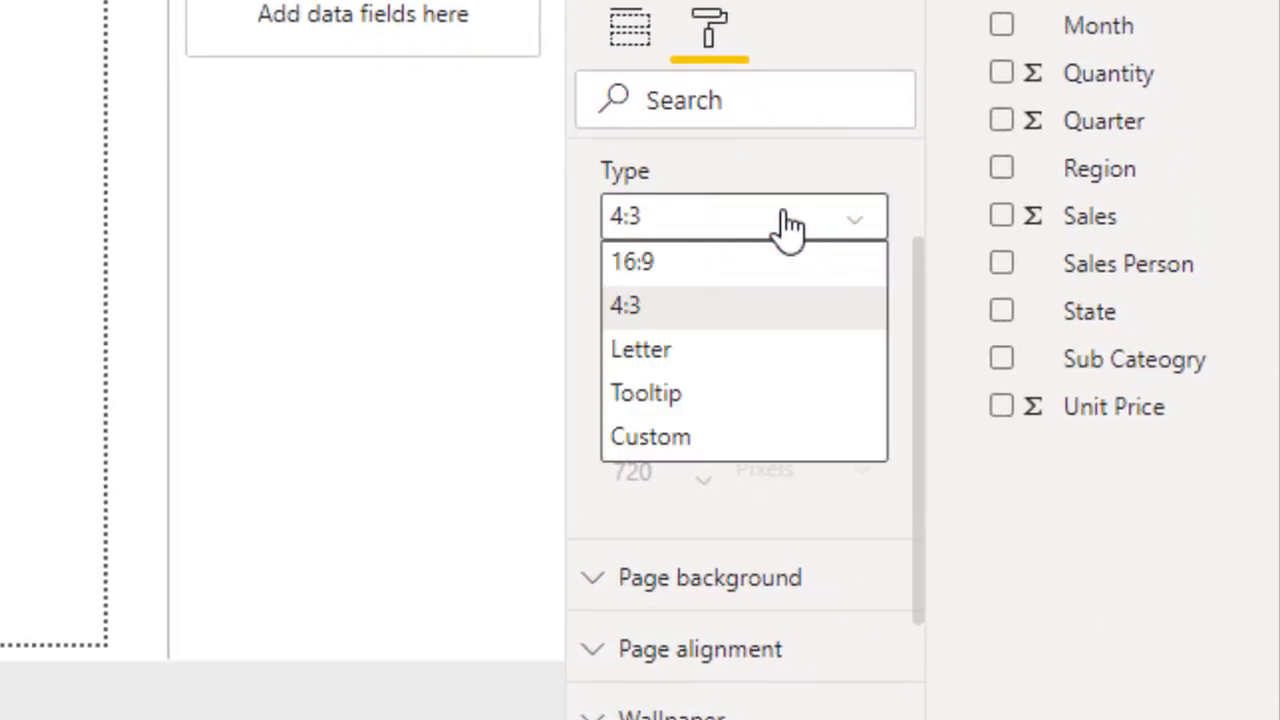
click(716, 435)
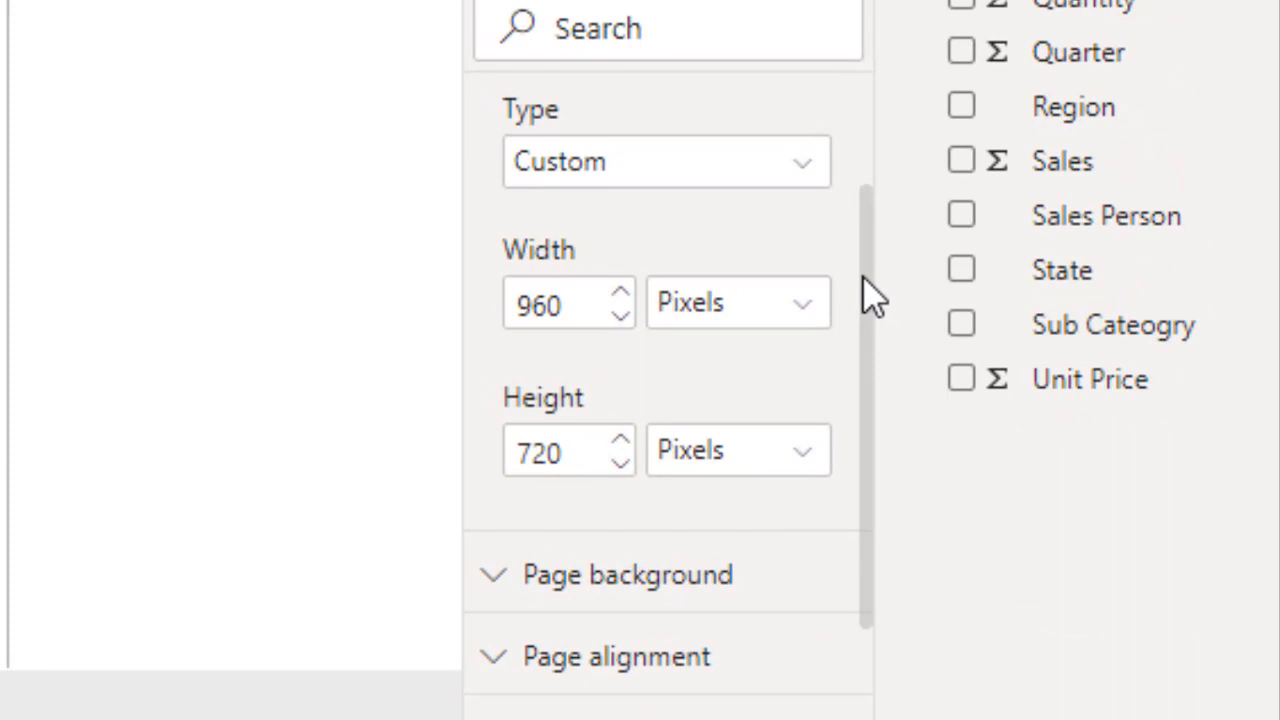
drag(864, 277, 862, 165)
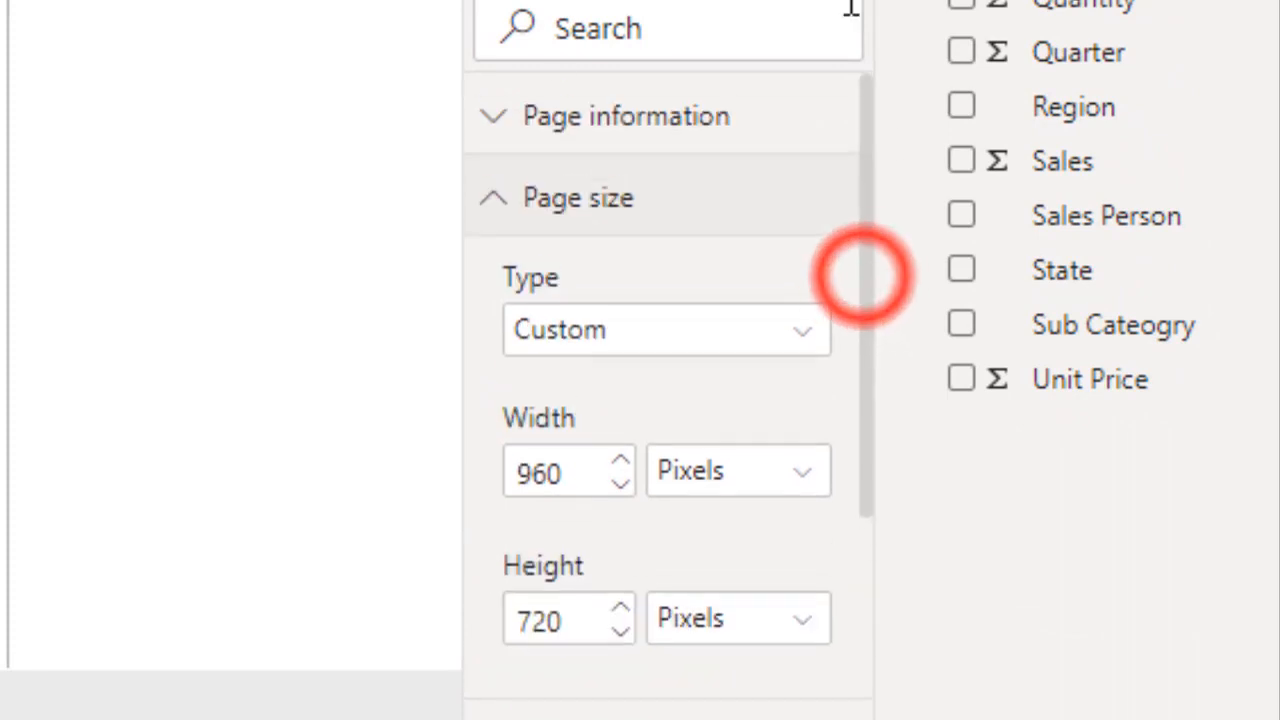
click(503, 195)
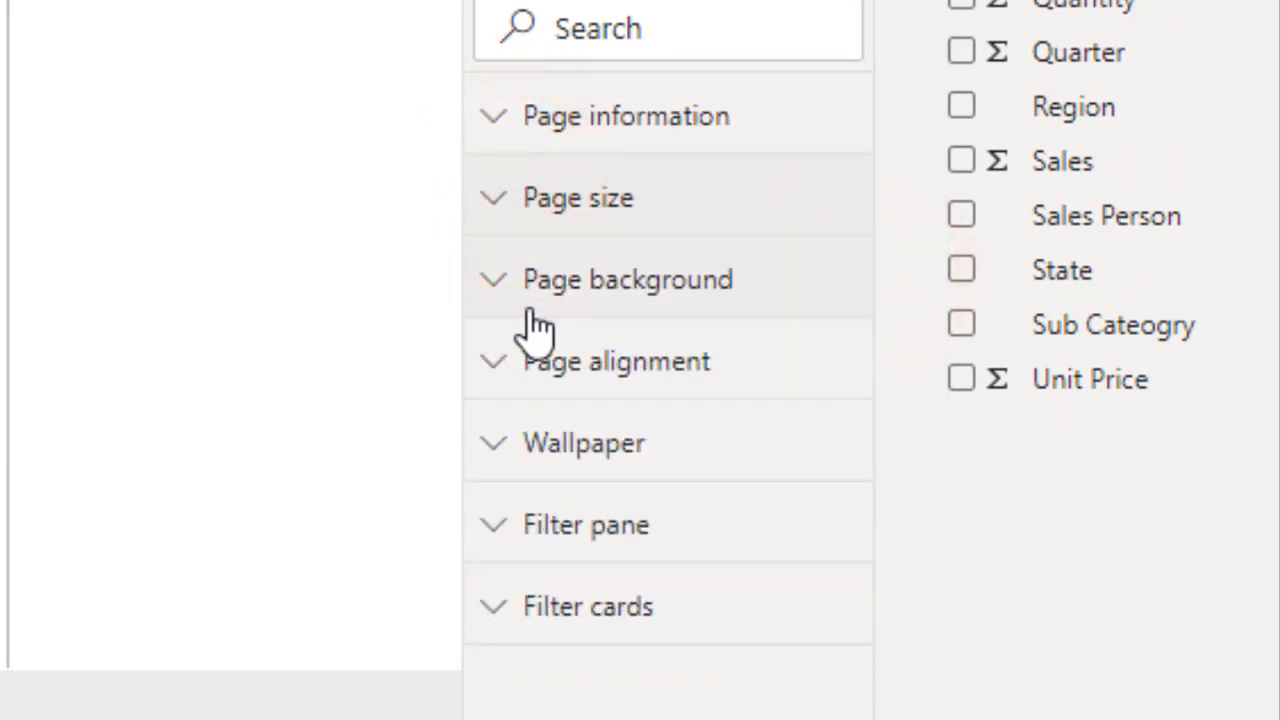
Give the page background a light blue theme color and set its transparency to 2%
click(494, 282)
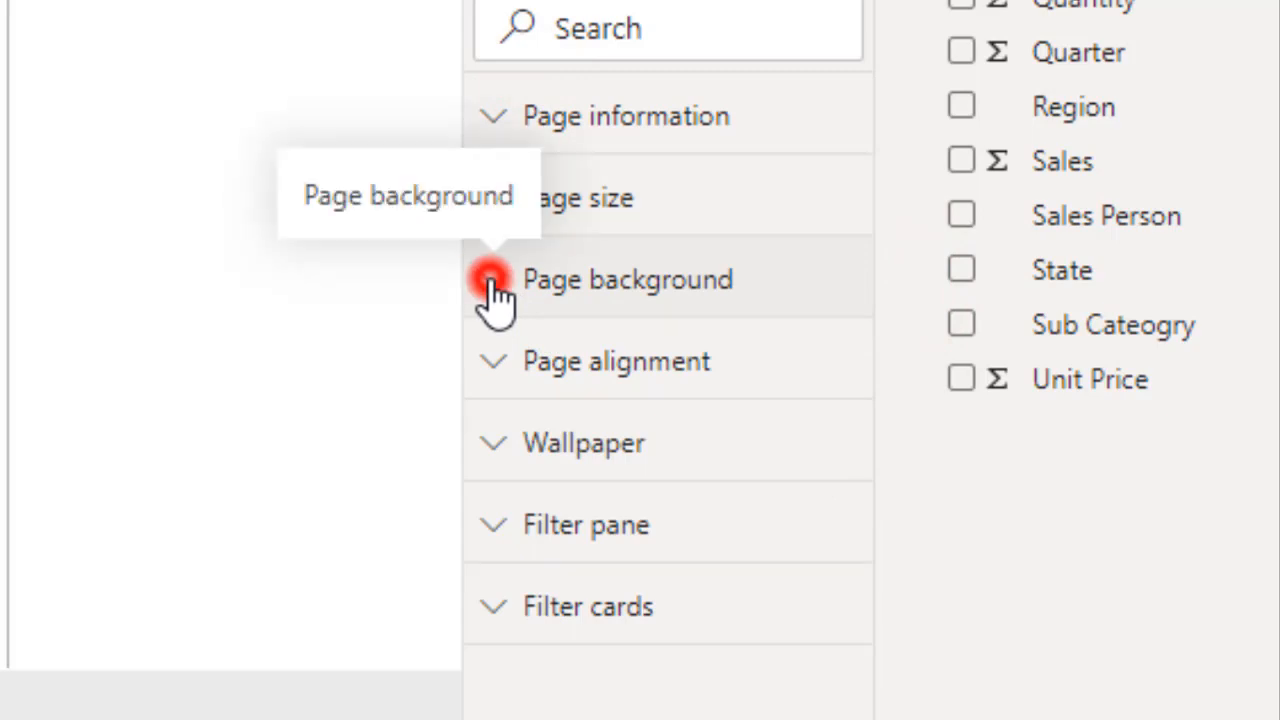
click(865, 322)
drag(865, 322, 876, 483)
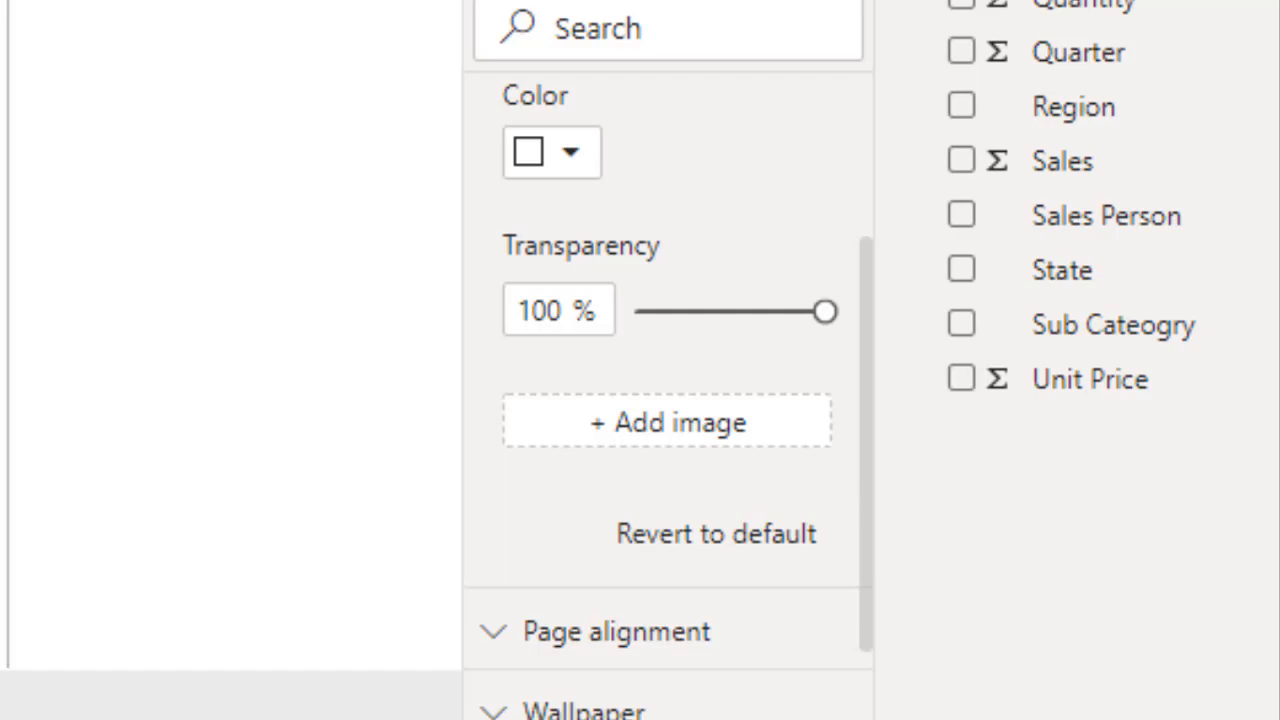
click(577, 160)
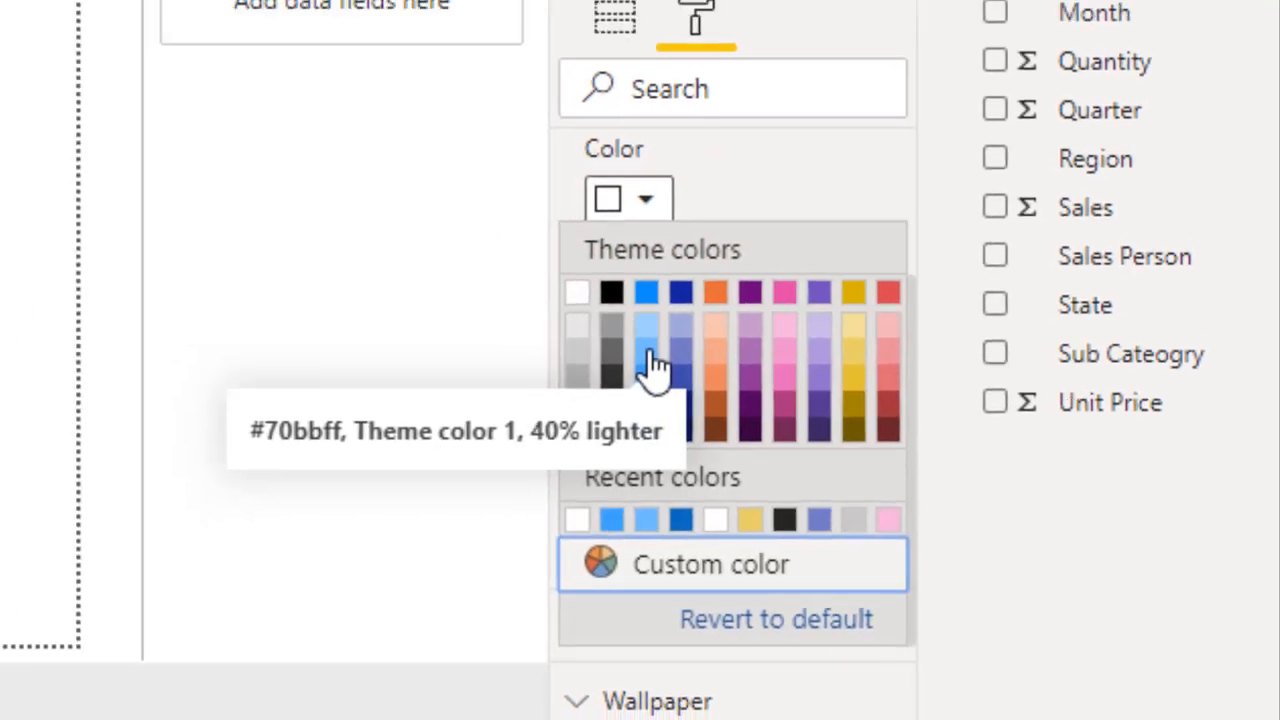
click(572, 321)
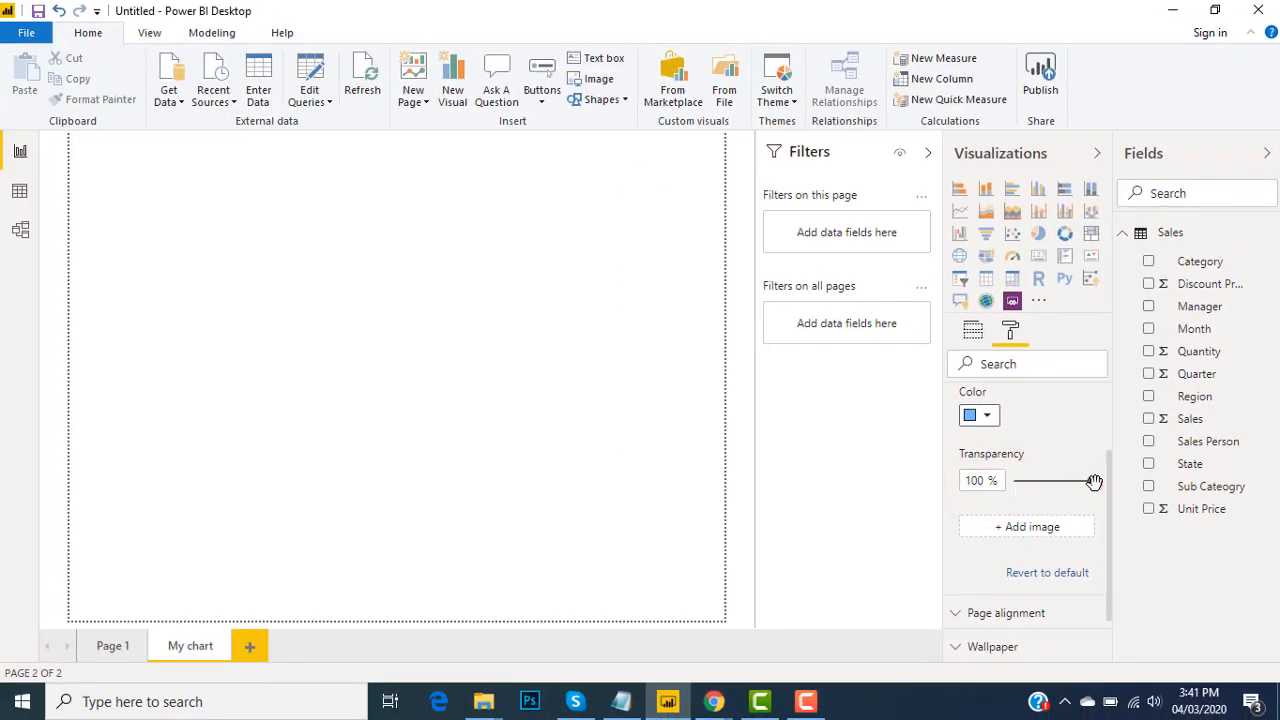
drag(1092, 481, 1015, 483)
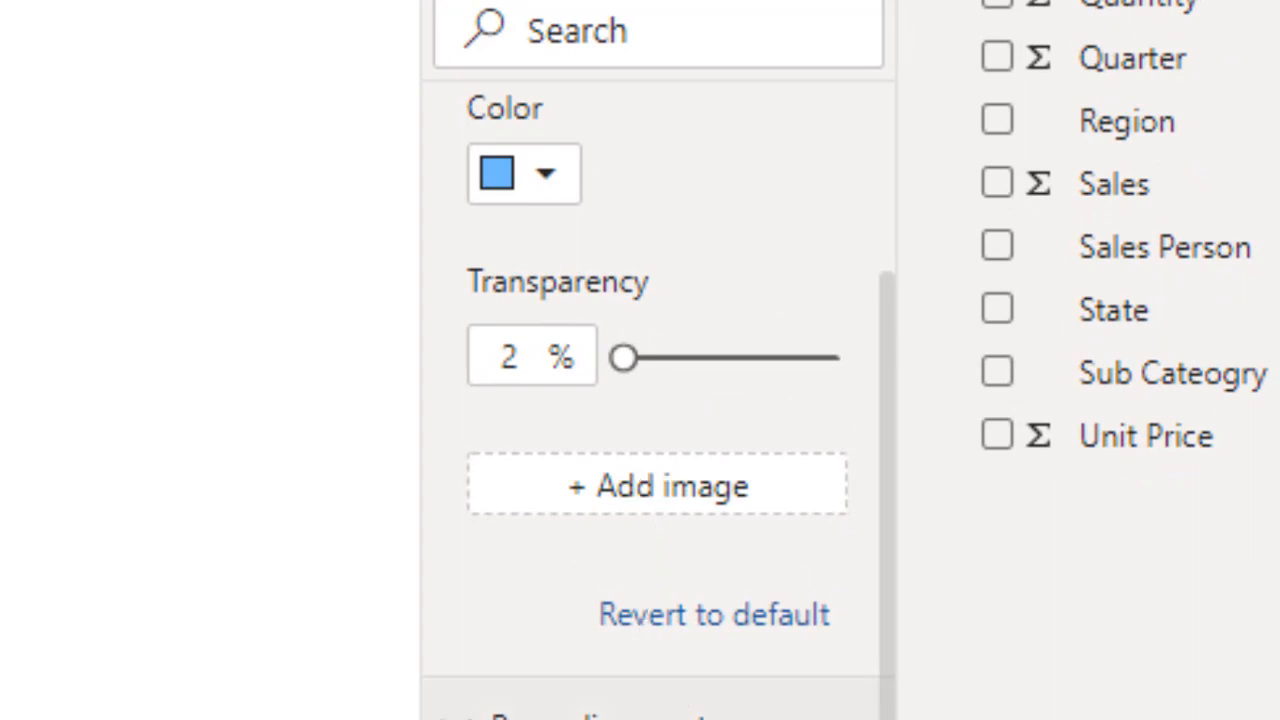
Add the KODEGEMS-LOGO picture as the page background image
click(636, 490)
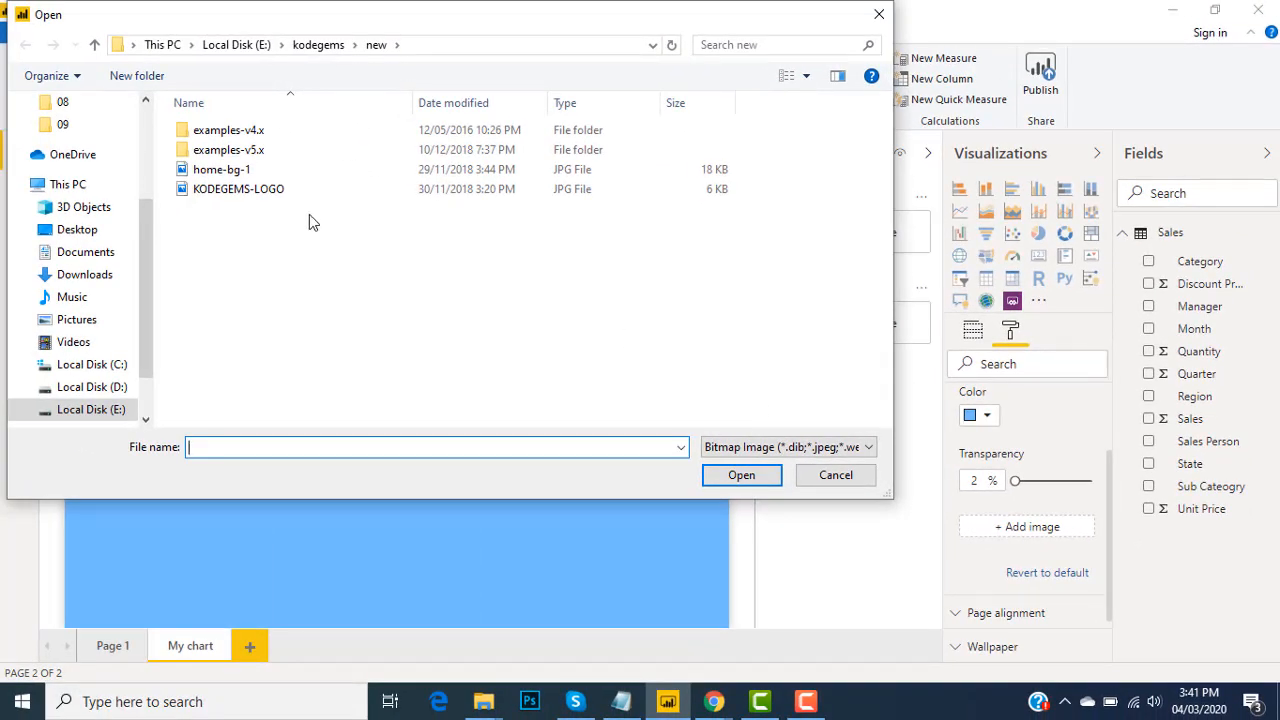
click(265, 194)
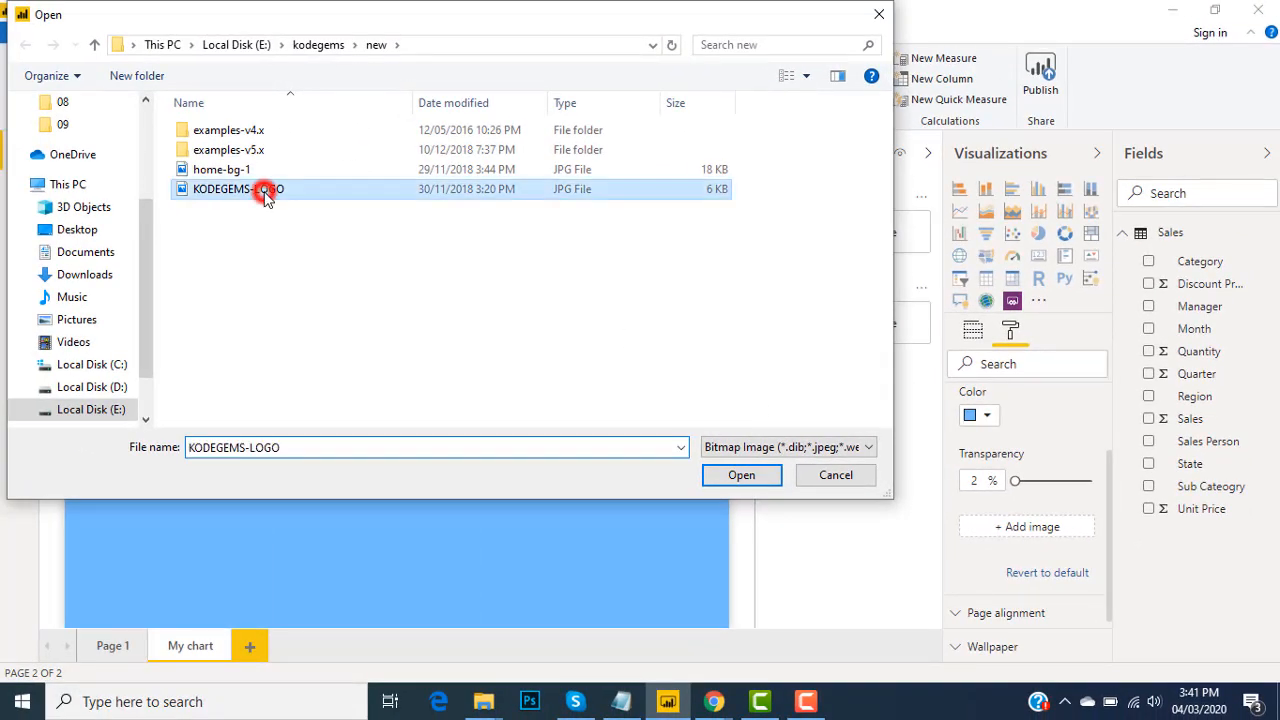
click(748, 483)
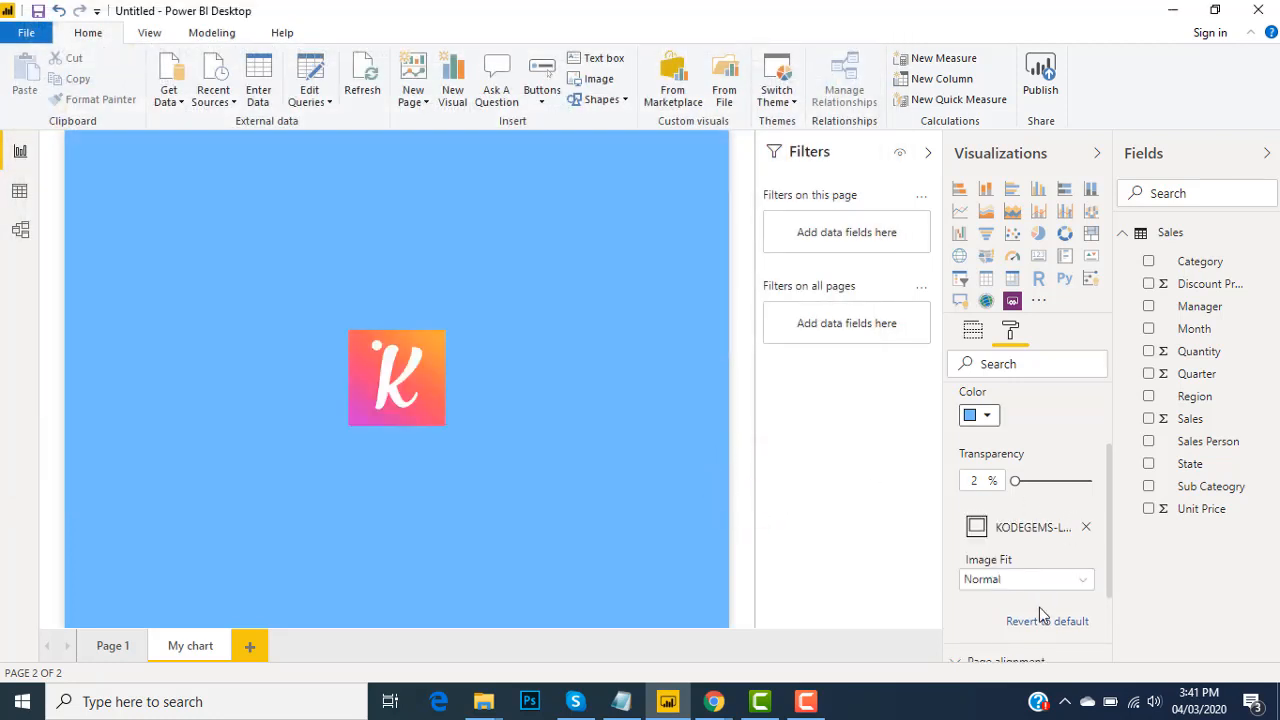
Remove the logo image from the page background and close the background settings
drag(1107, 568, 1110, 596)
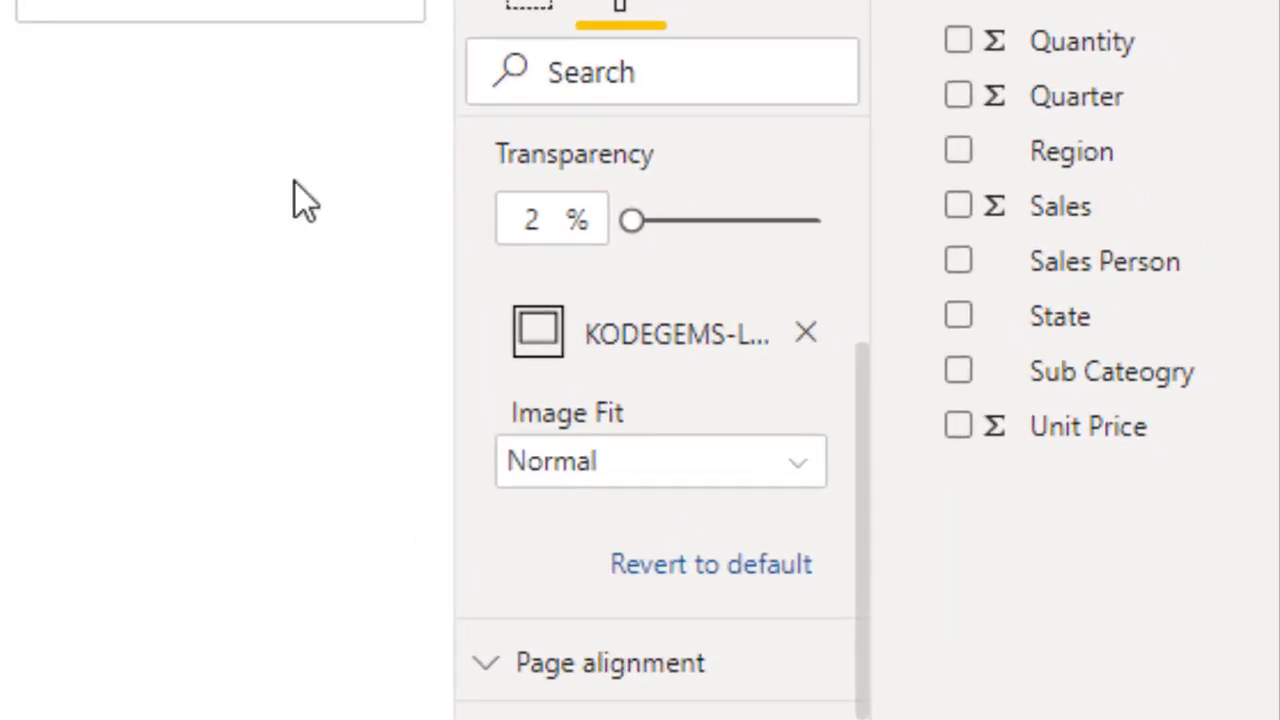
click(807, 335)
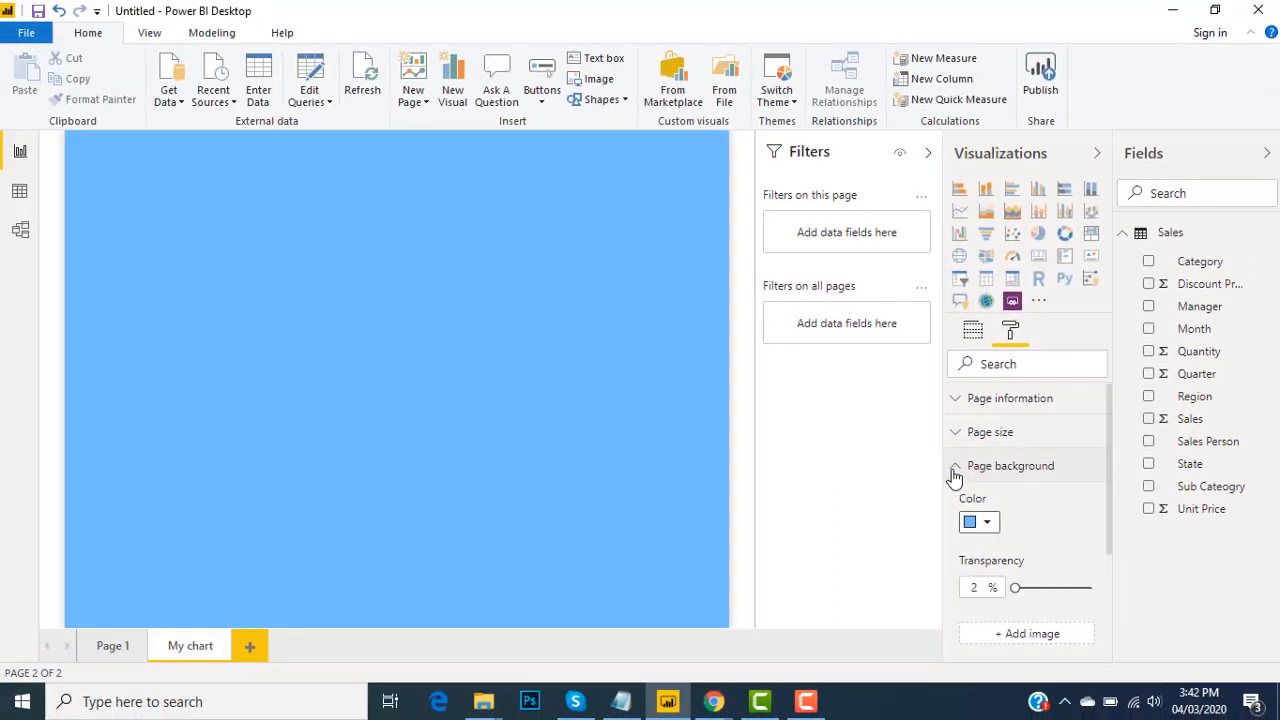
click(826, 423)
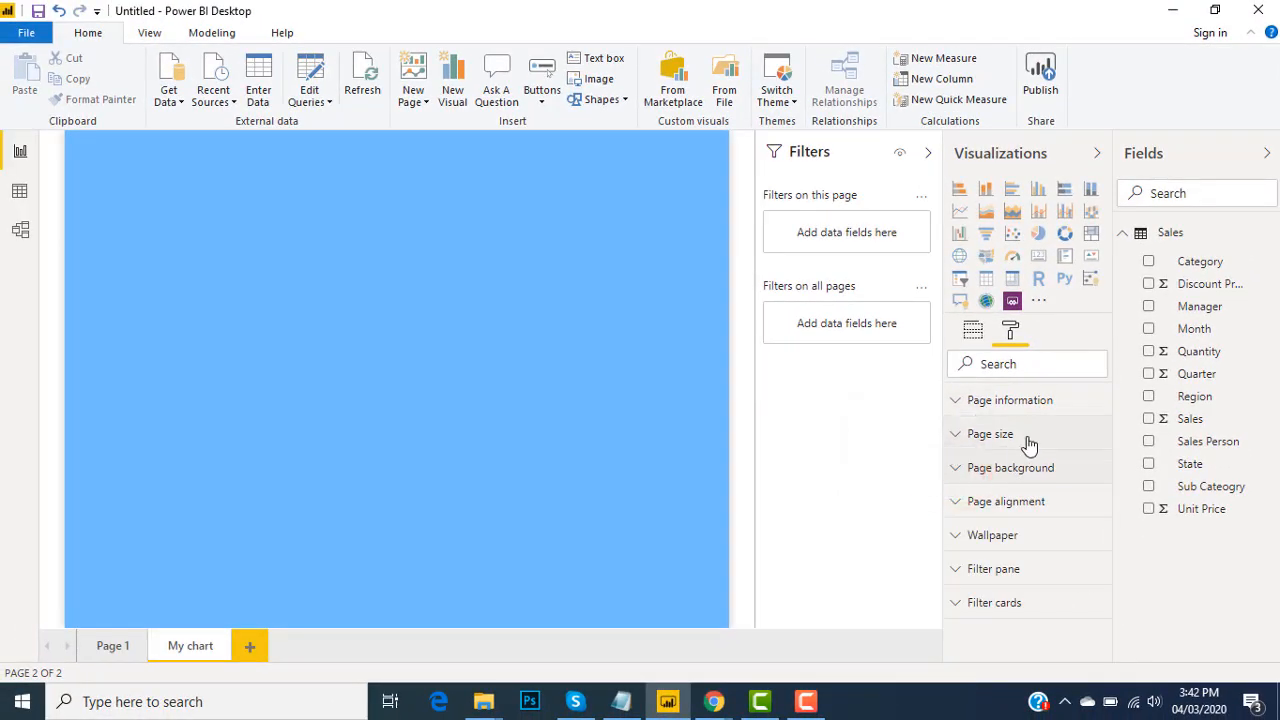
Set the page size type to 16:9 and close the page size settings
click(960, 436)
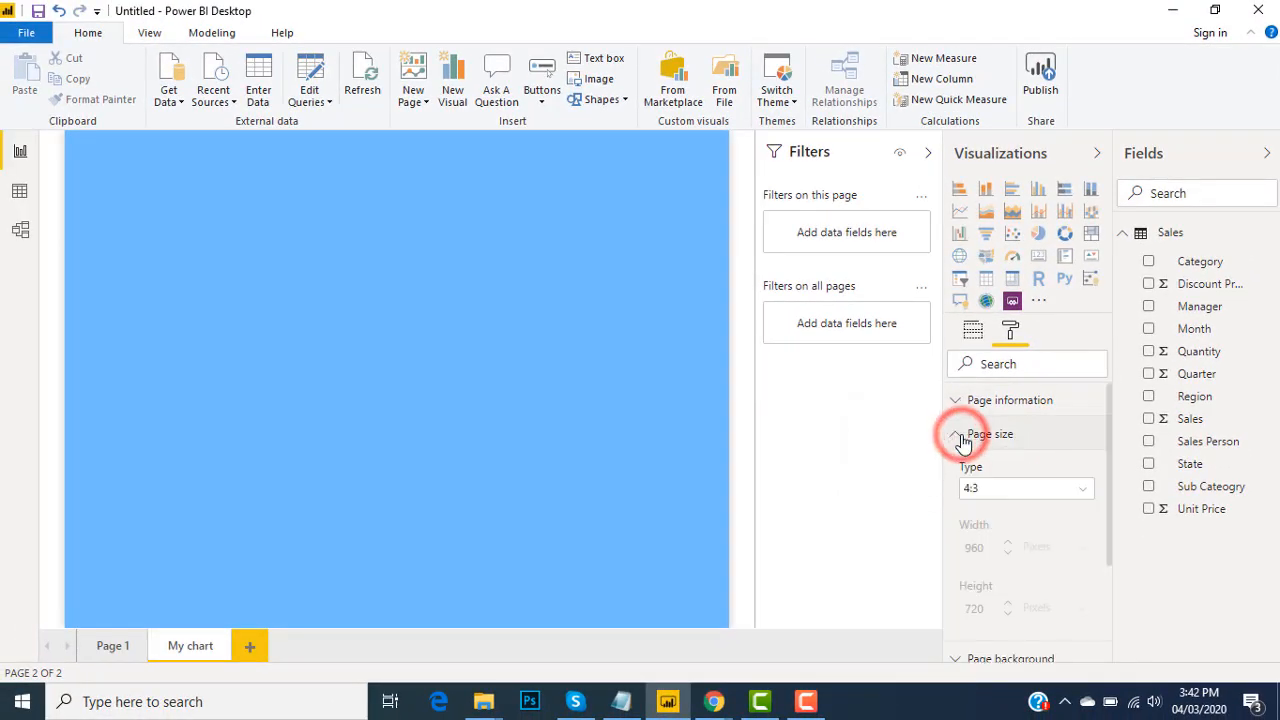
click(1030, 492)
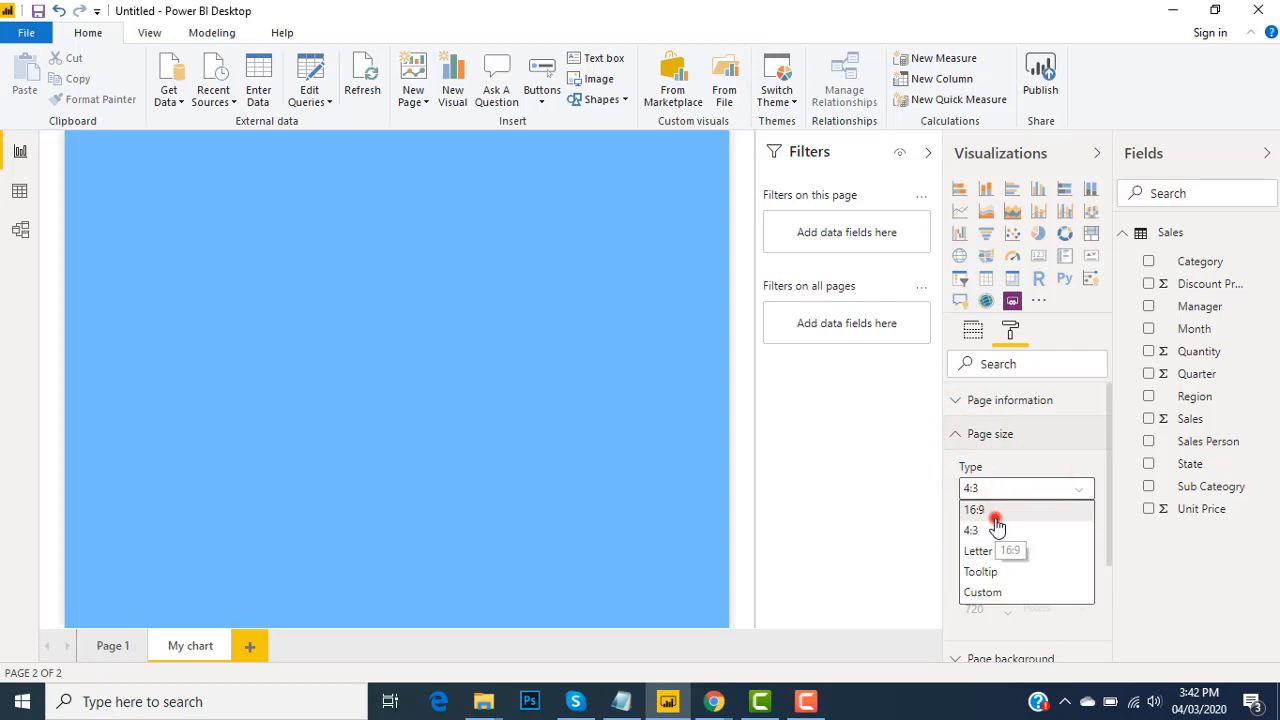
click(985, 510)
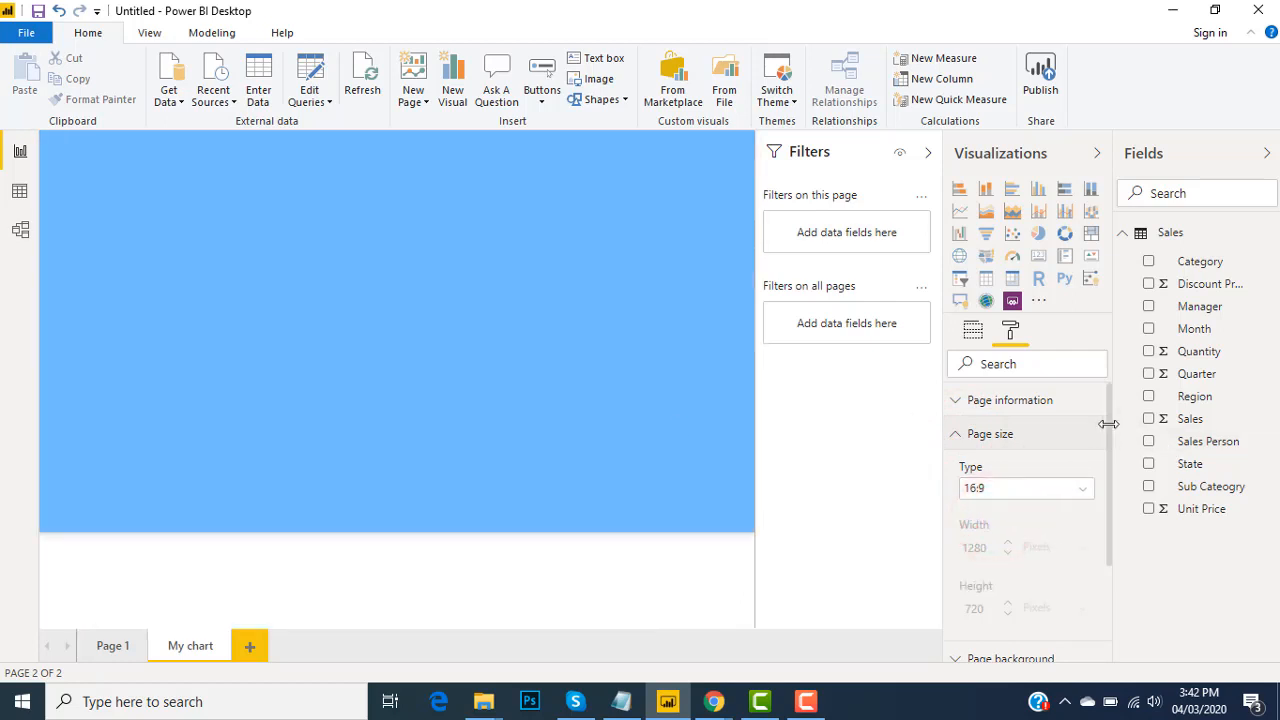
click(957, 438)
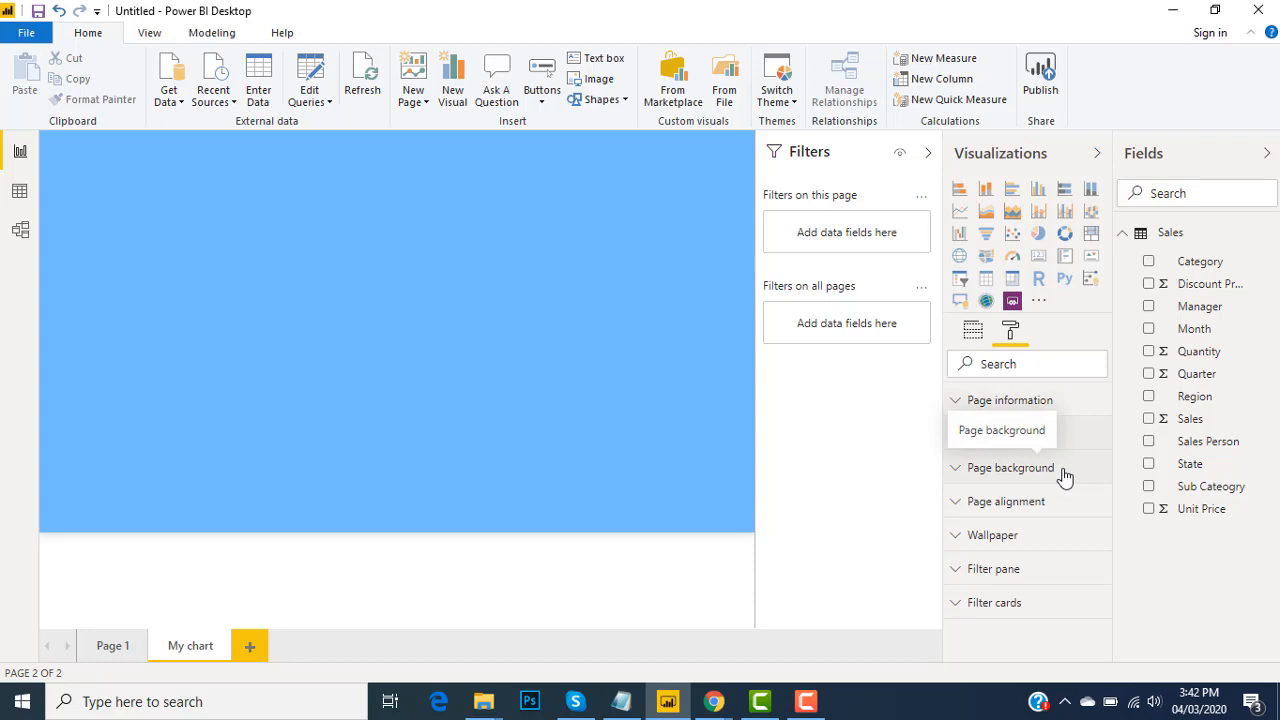
Change the page background color to the white theme color and close the background settings
click(957, 470)
click(986, 528)
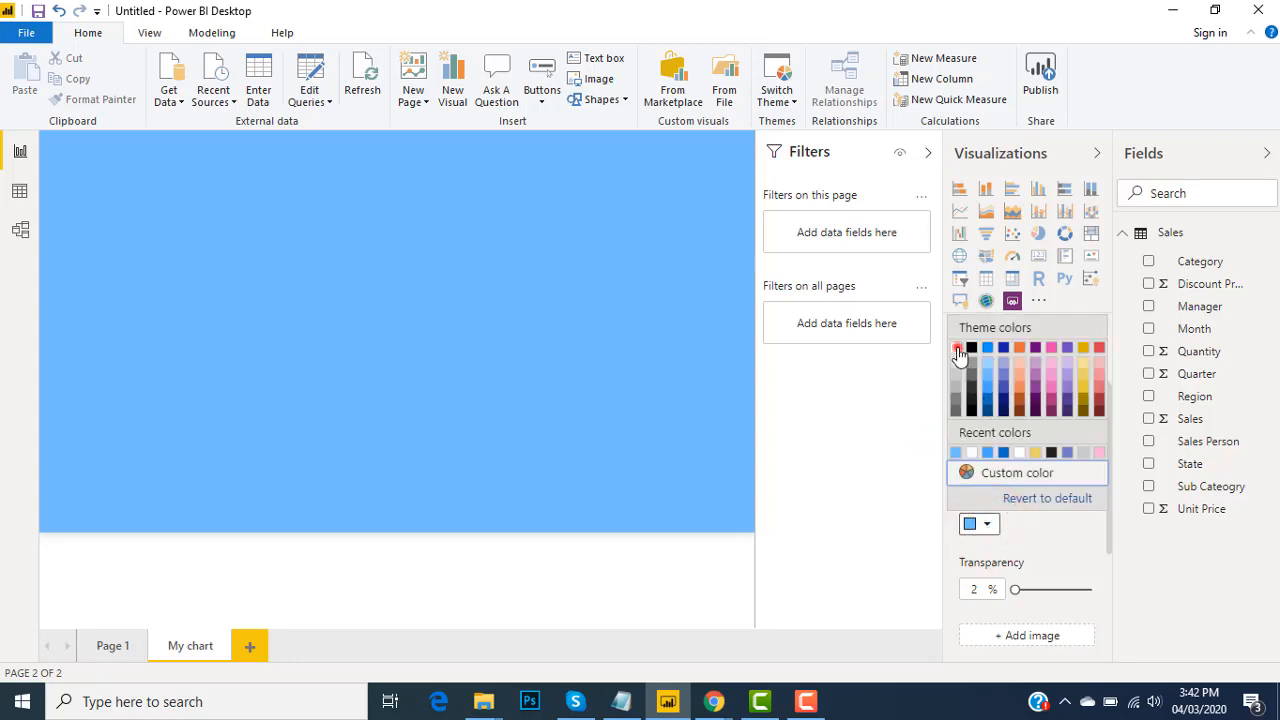
click(958, 350)
click(956, 470)
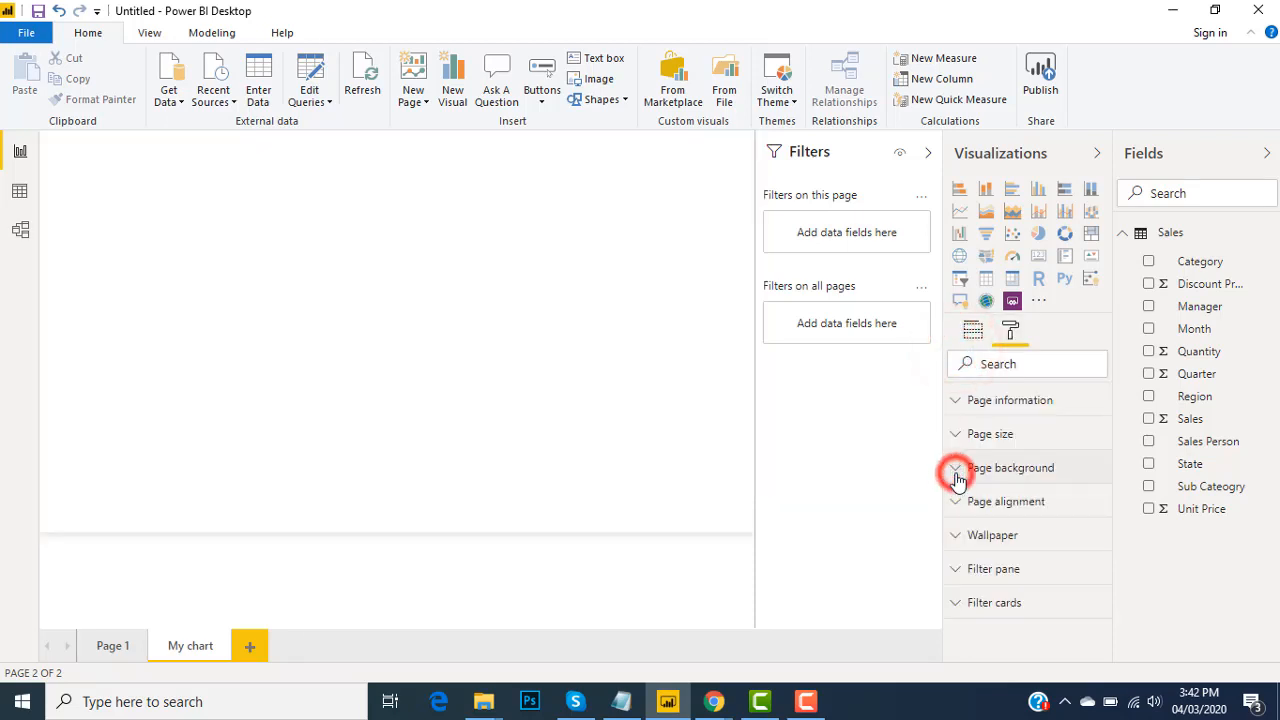
Add a stacked column chart to the My chart page with Manager as axis and Sales as value, and show it in focus mode
click(614, 363)
click(986, 192)
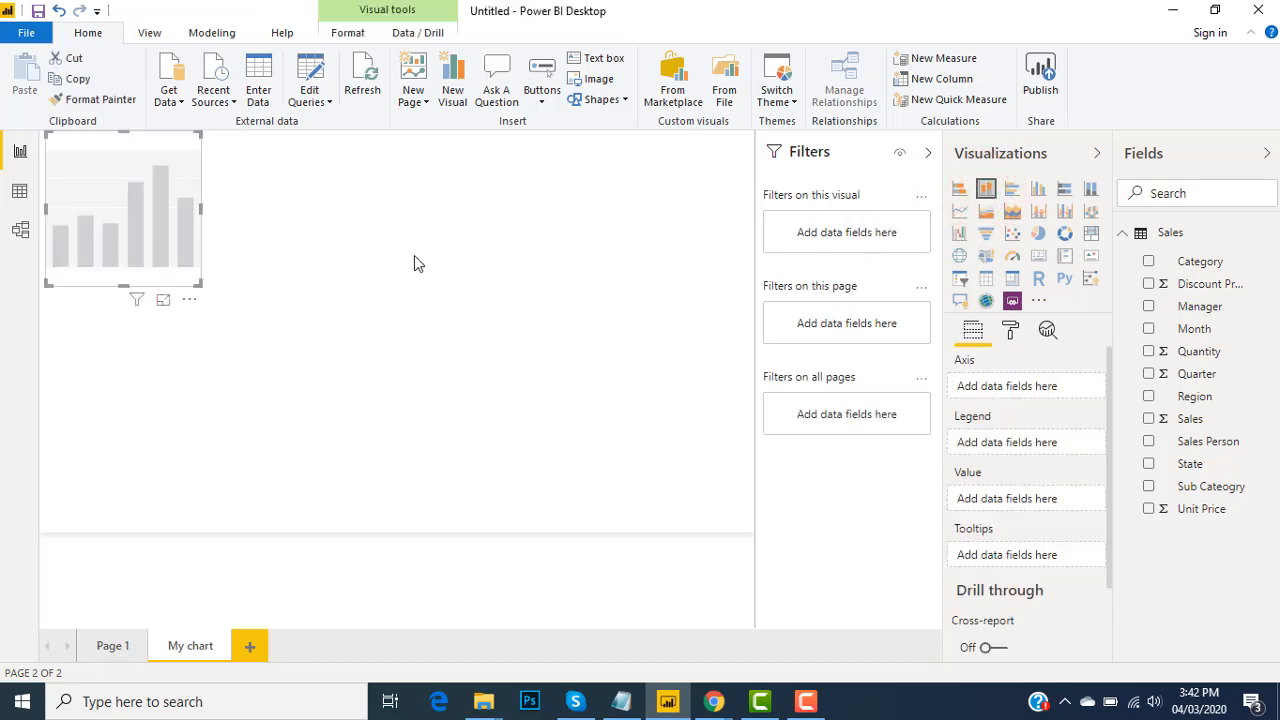
click(1150, 308)
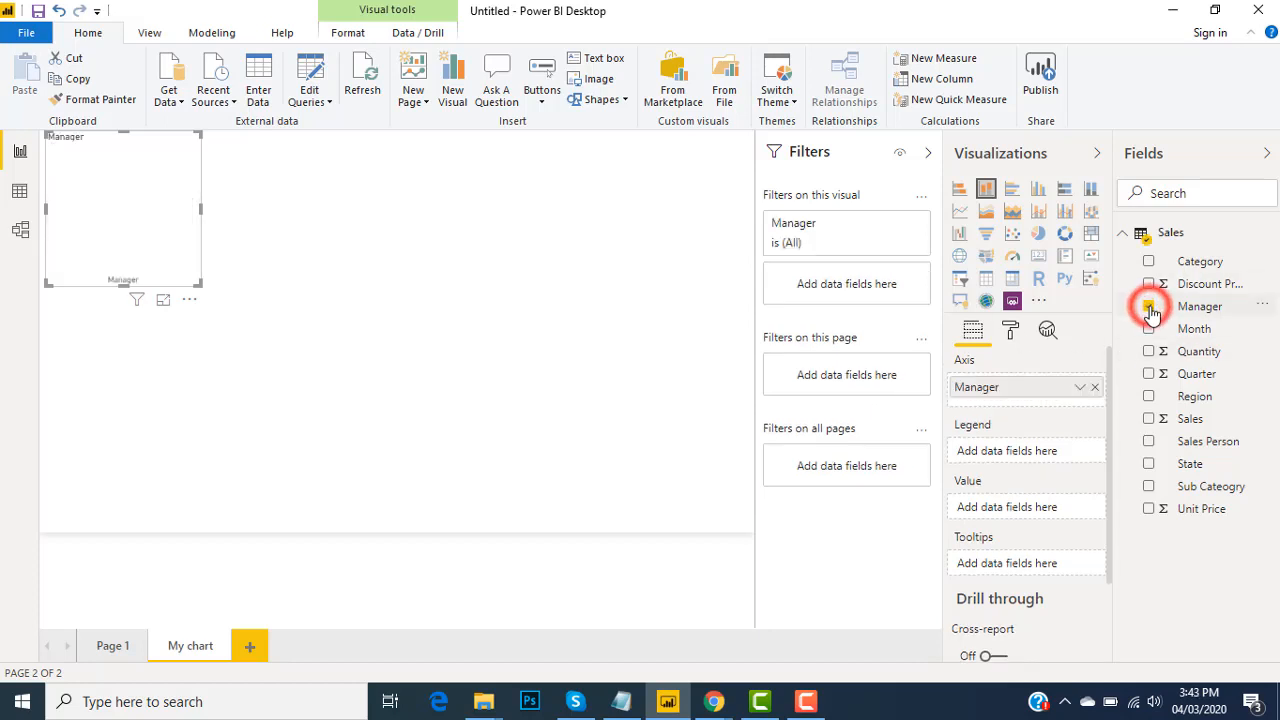
click(1148, 420)
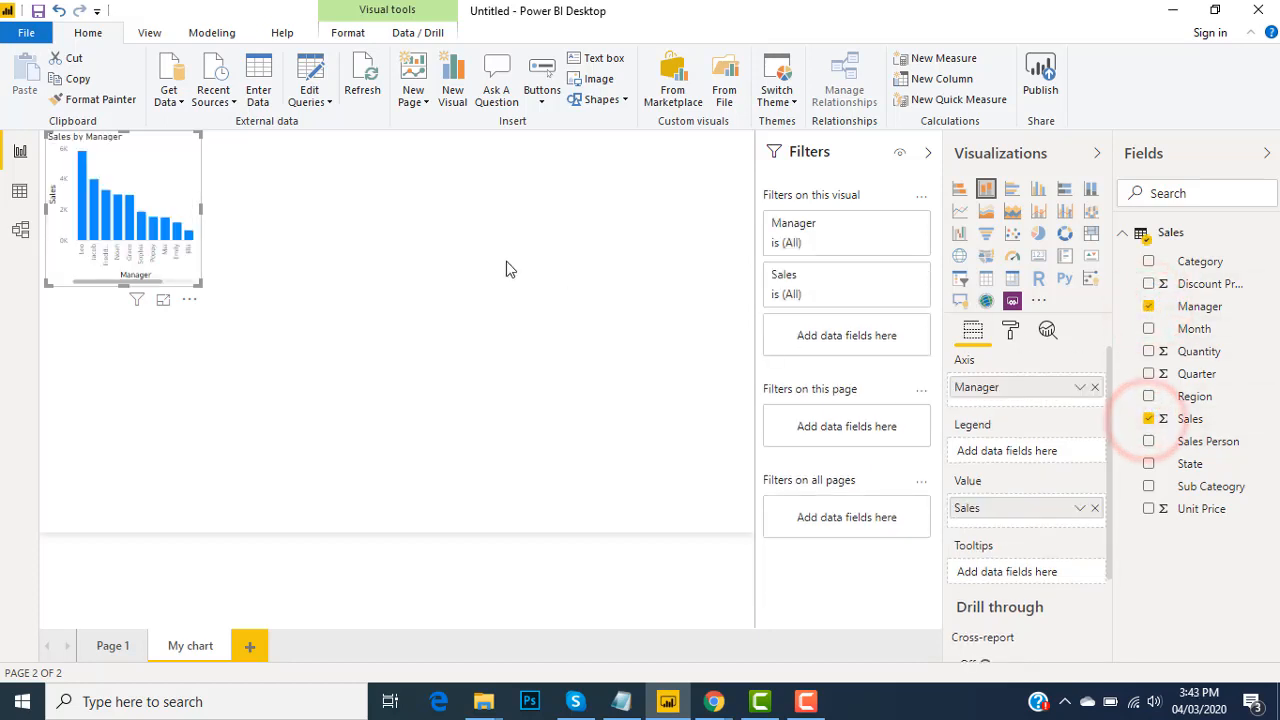
click(158, 167)
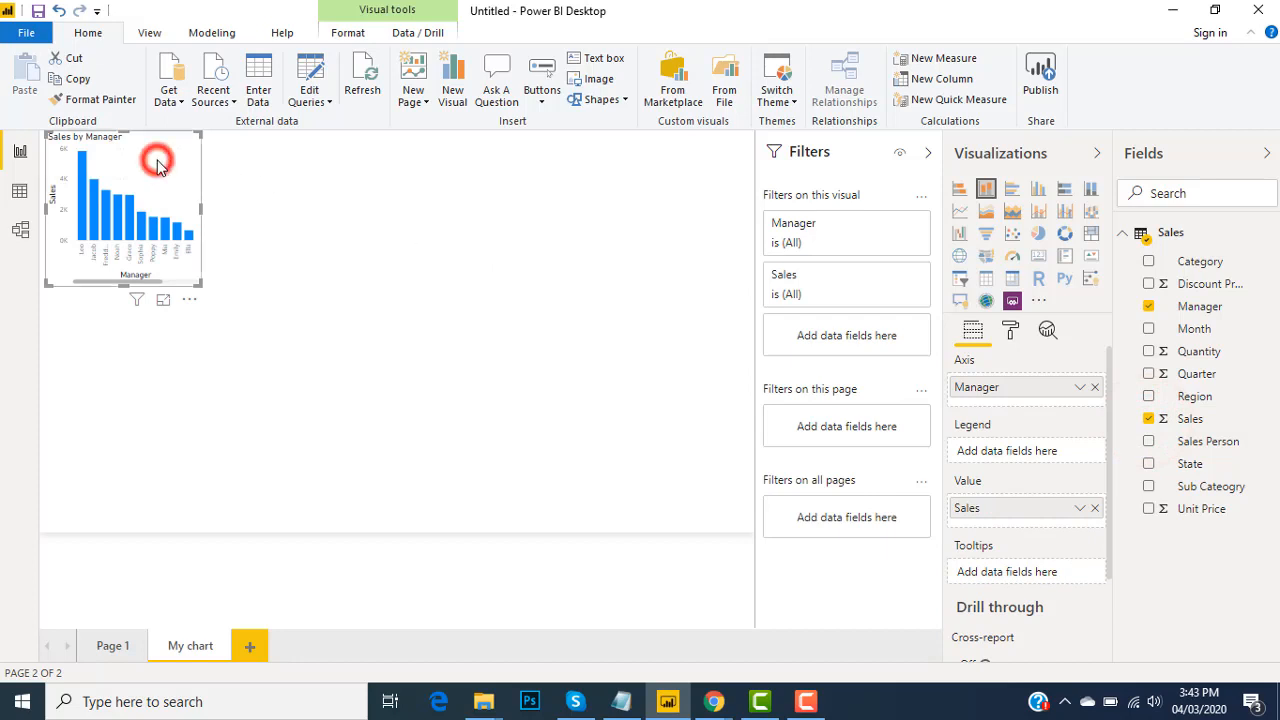
click(165, 301)
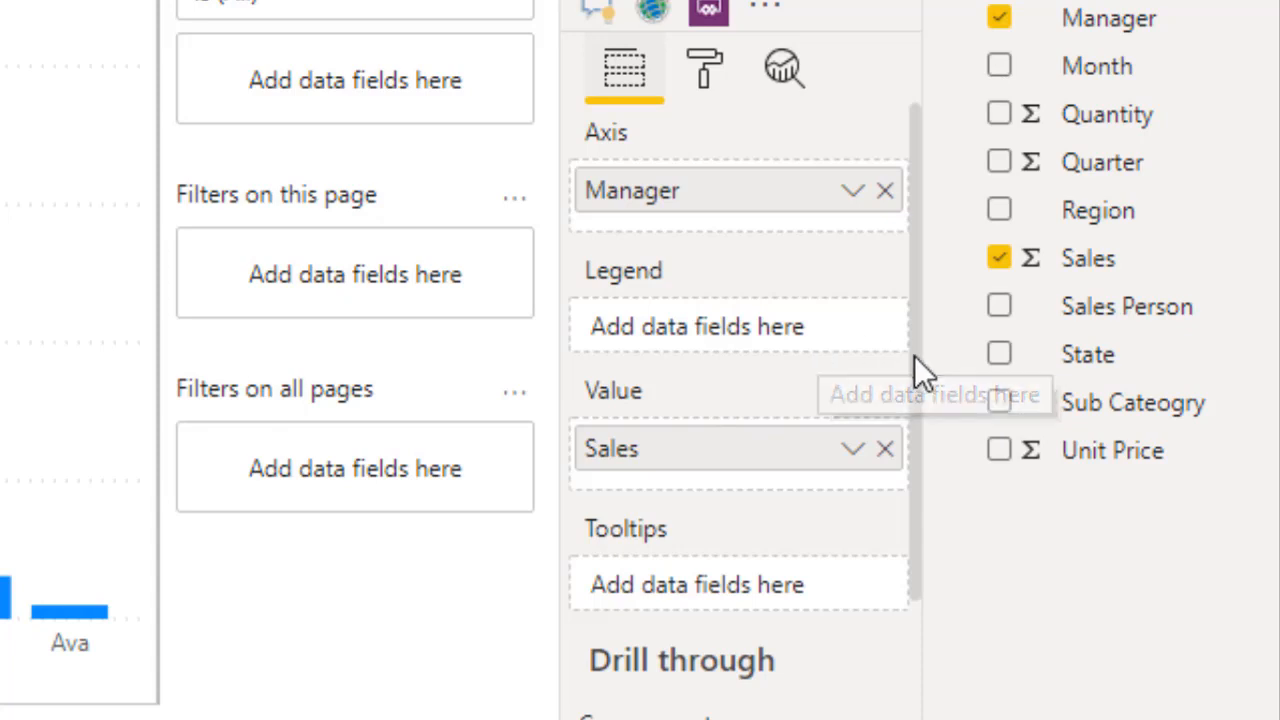
Look through the chart's field wells and analytics options, and open its formatting options
drag(914, 355, 916, 501)
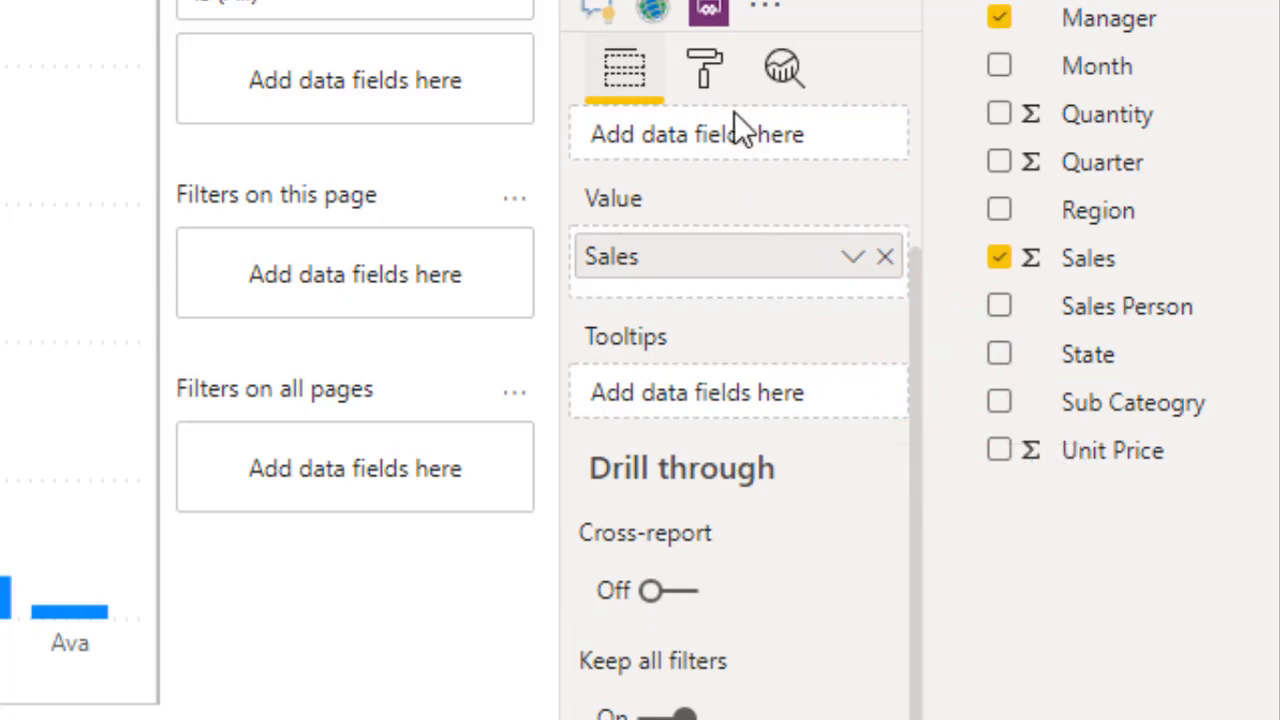
click(704, 67)
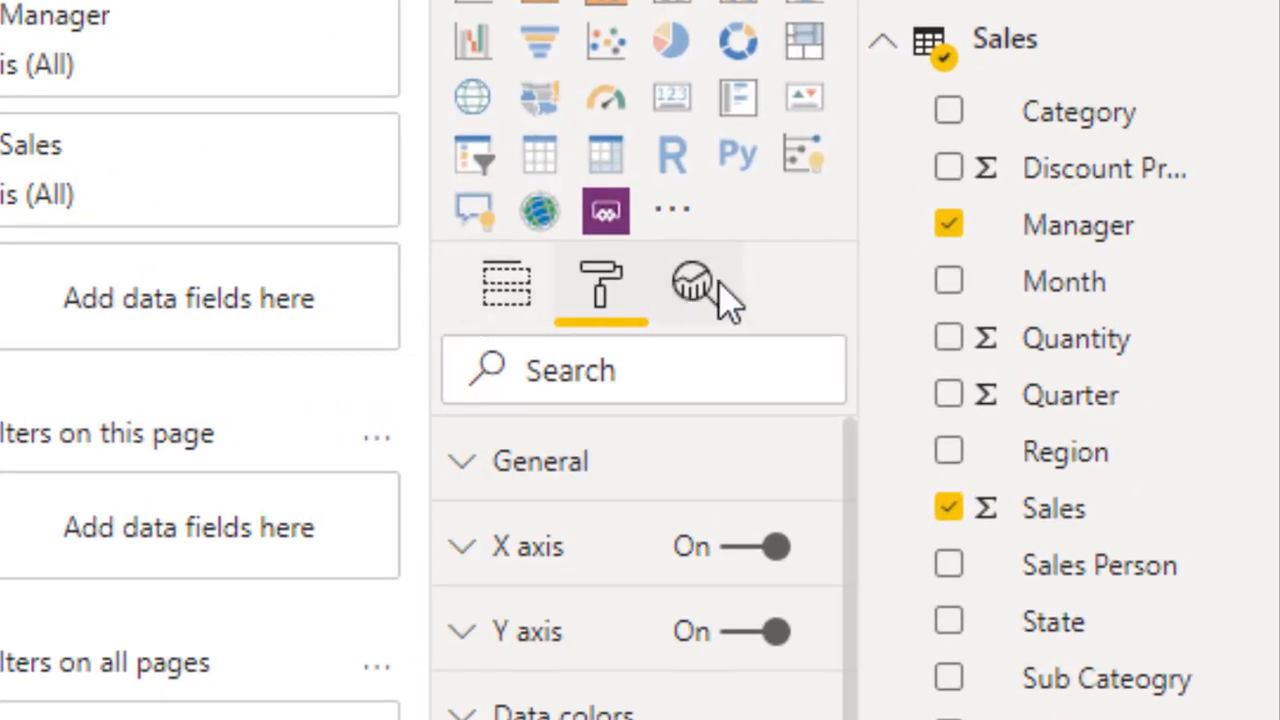
click(716, 285)
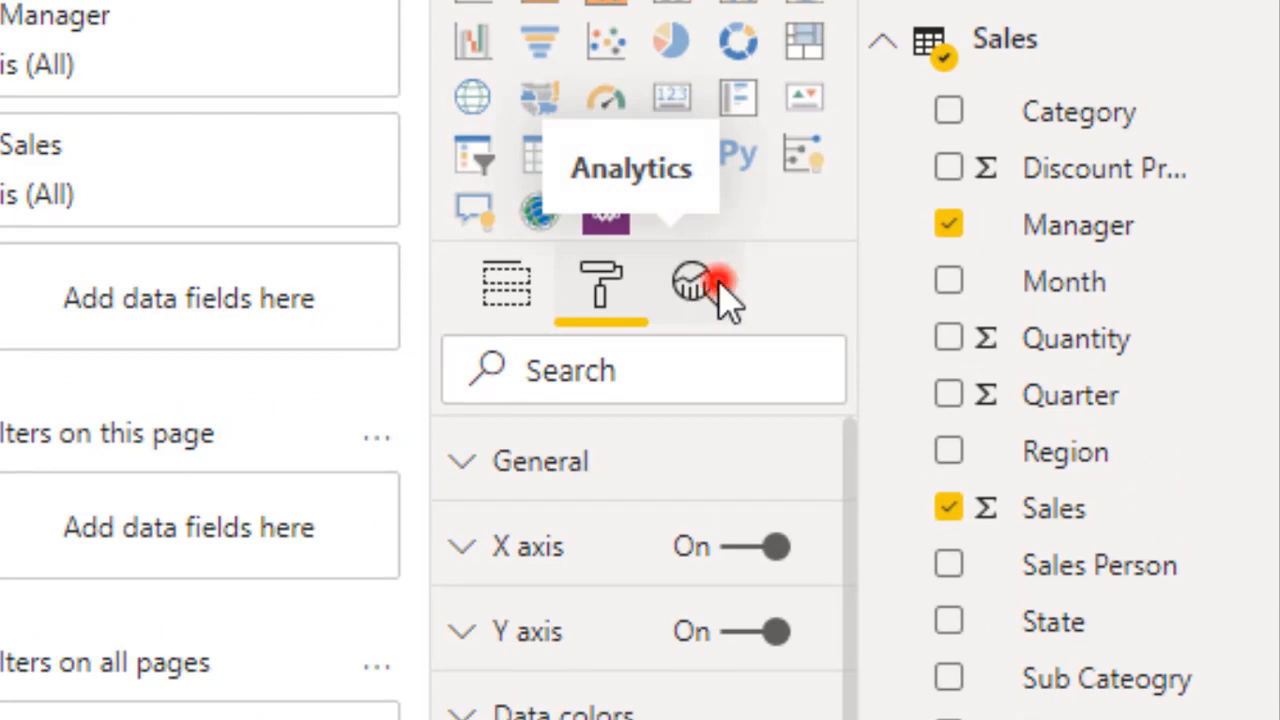
click(602, 283)
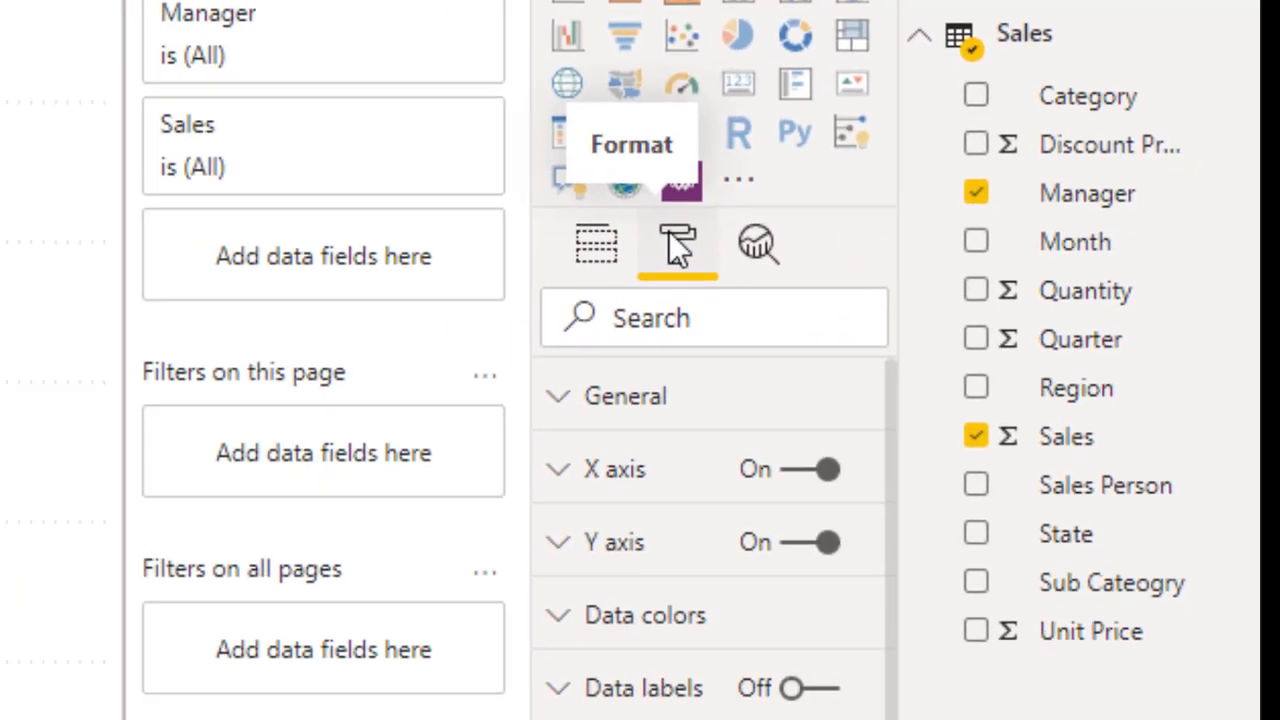